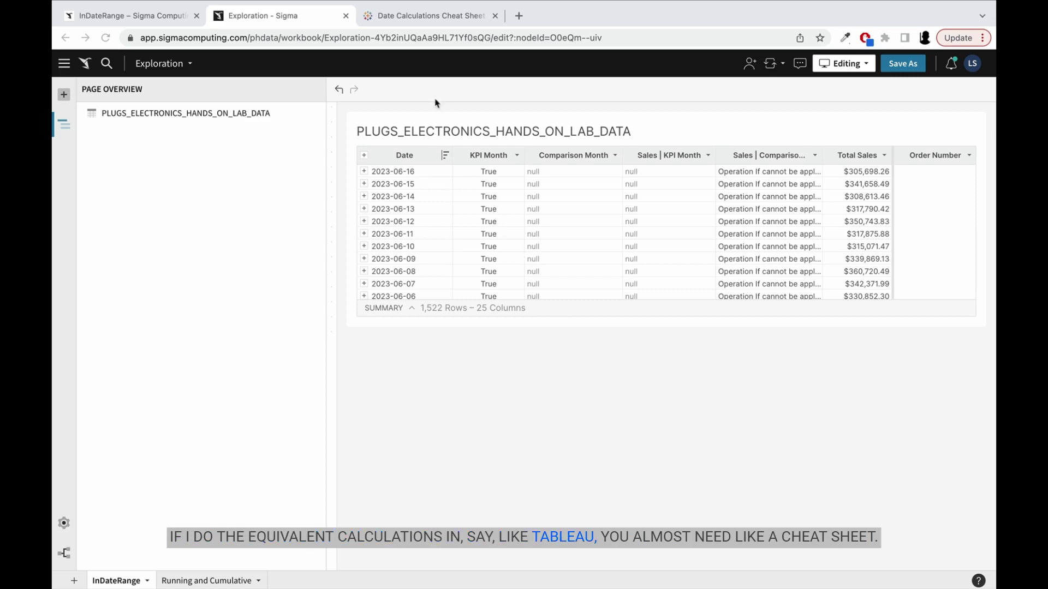
Review the date calculations cheat sheet
left_click(406, 20)
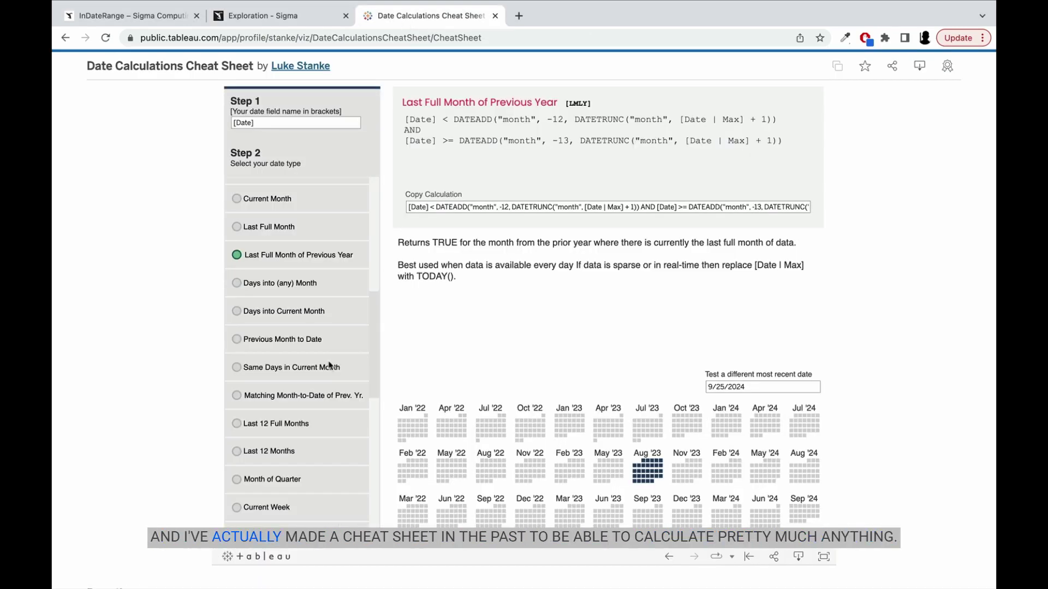
scroll(322, 371, "down", 3)
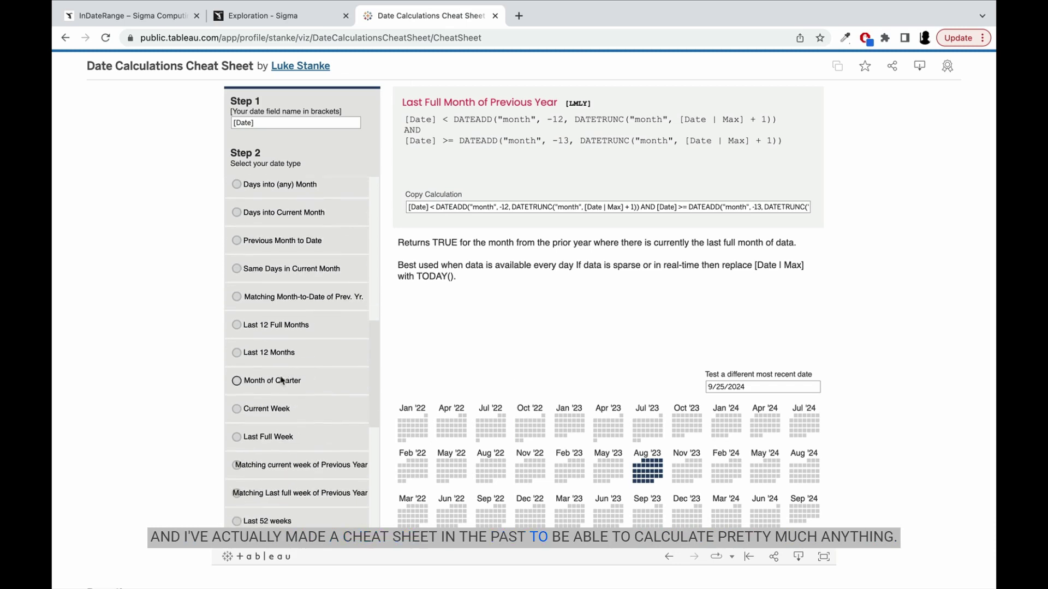
scroll(309, 404, "down", 10)
scroll(302, 425, "down", 6)
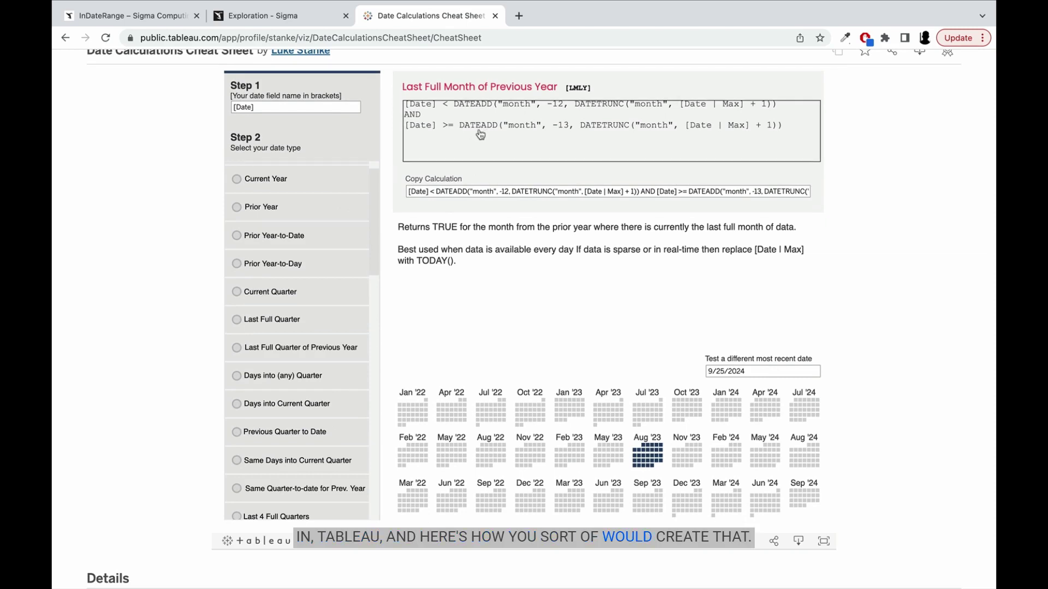
Back in the workbook, select the KPI Month column and open its InDateRange formula with help
left_click(286, 19)
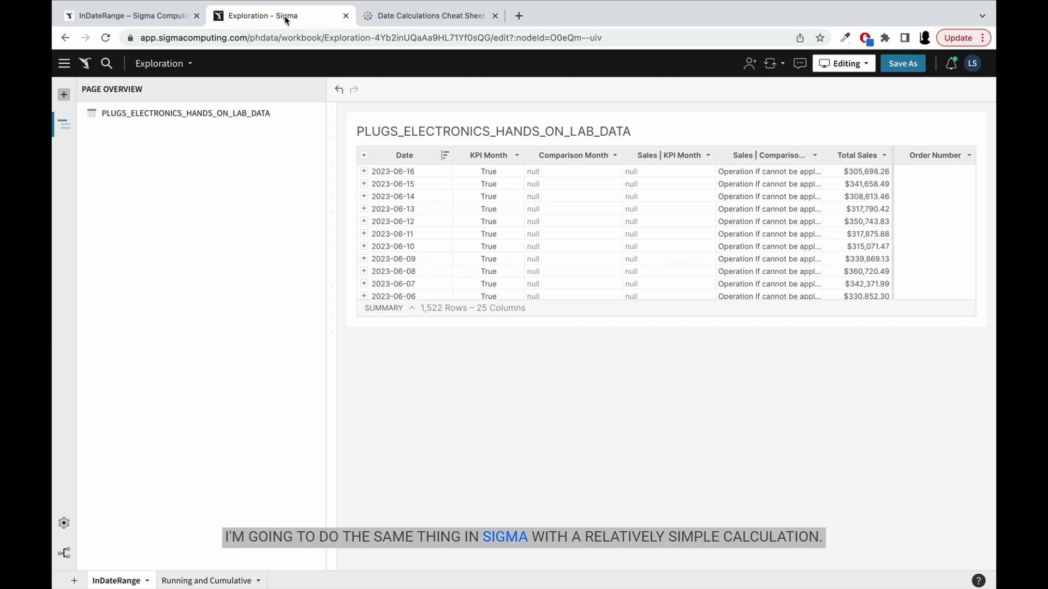
left_click(492, 178)
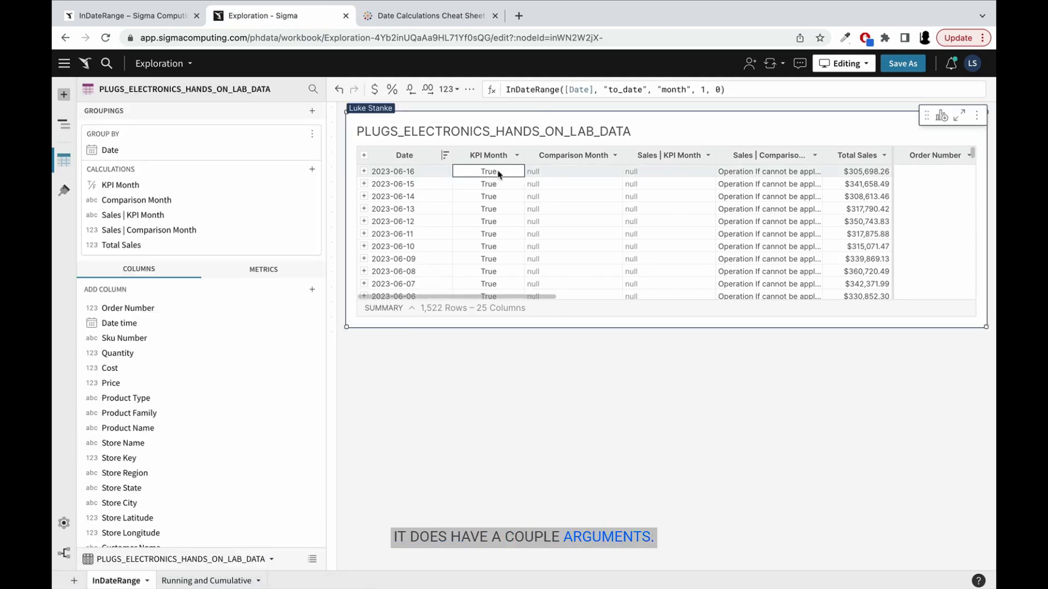
double_click(498, 173)
left_click(477, 158)
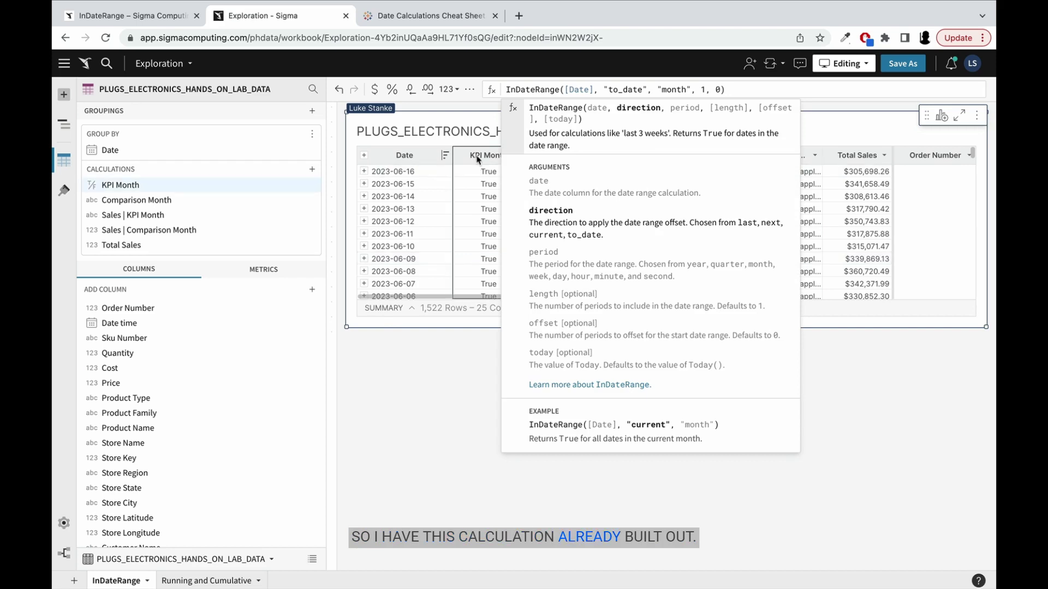
left_click(536, 91)
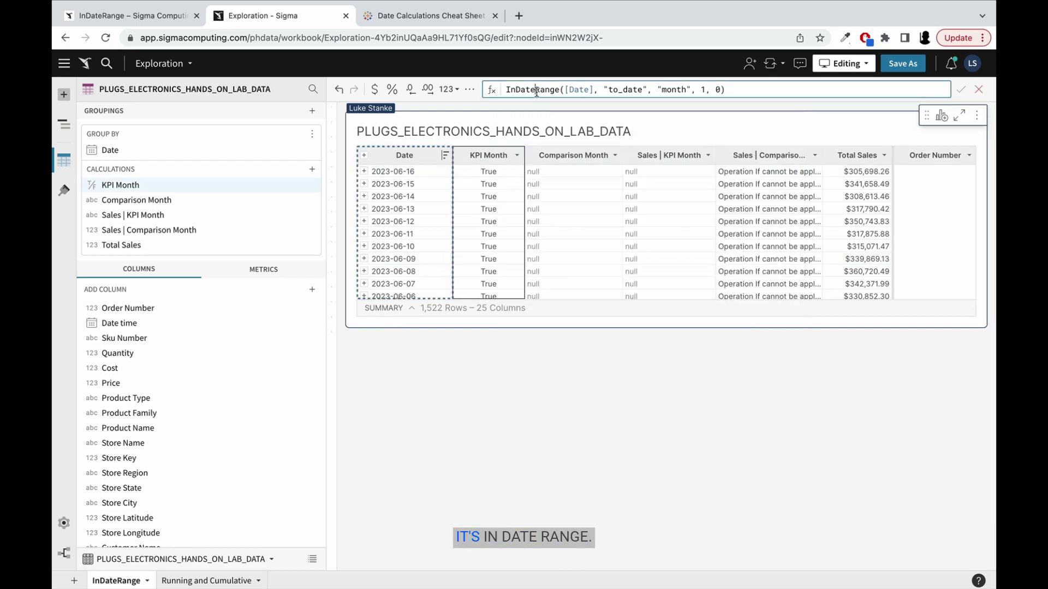
Inspect the InDateRange date, direction and period arguments, including the [Date] column
left_click(570, 90)
left_click(617, 88)
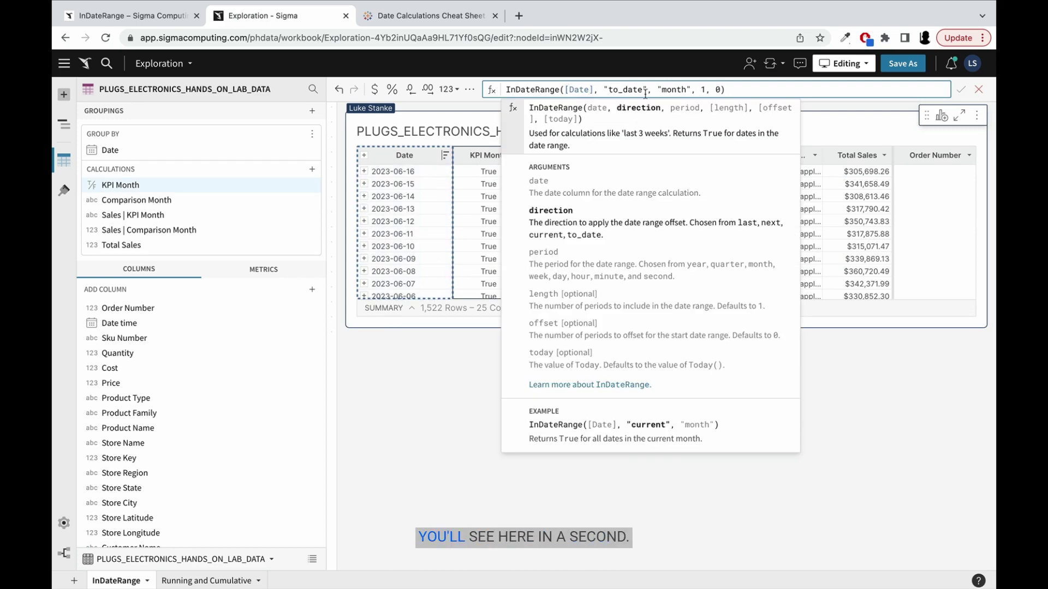
left_click(676, 90)
left_click(578, 89)
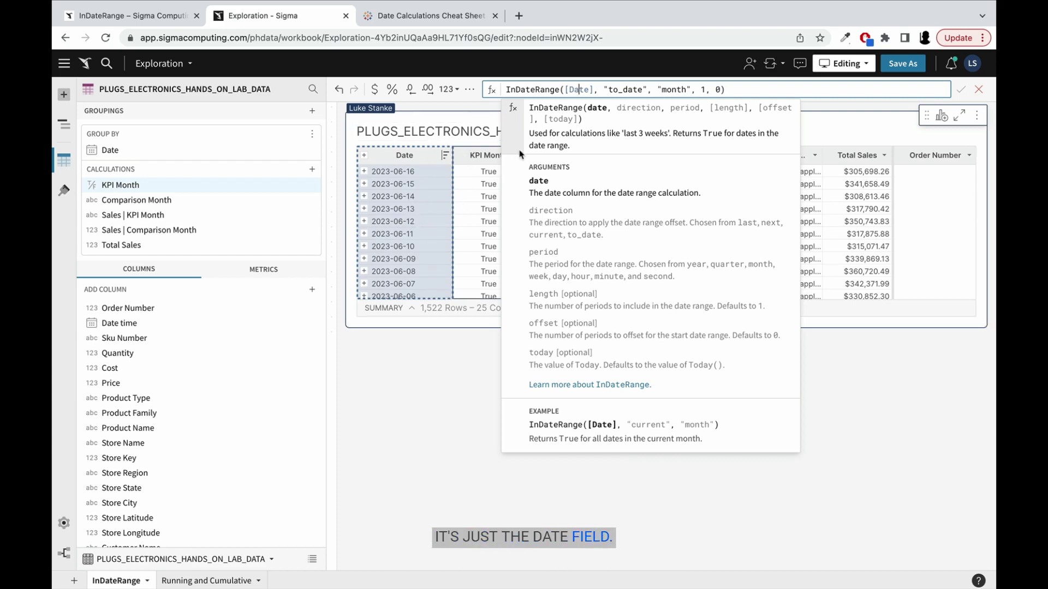
Replace the "to_date" direction argument in the KPI Month formula with "current"
left_click(616, 90)
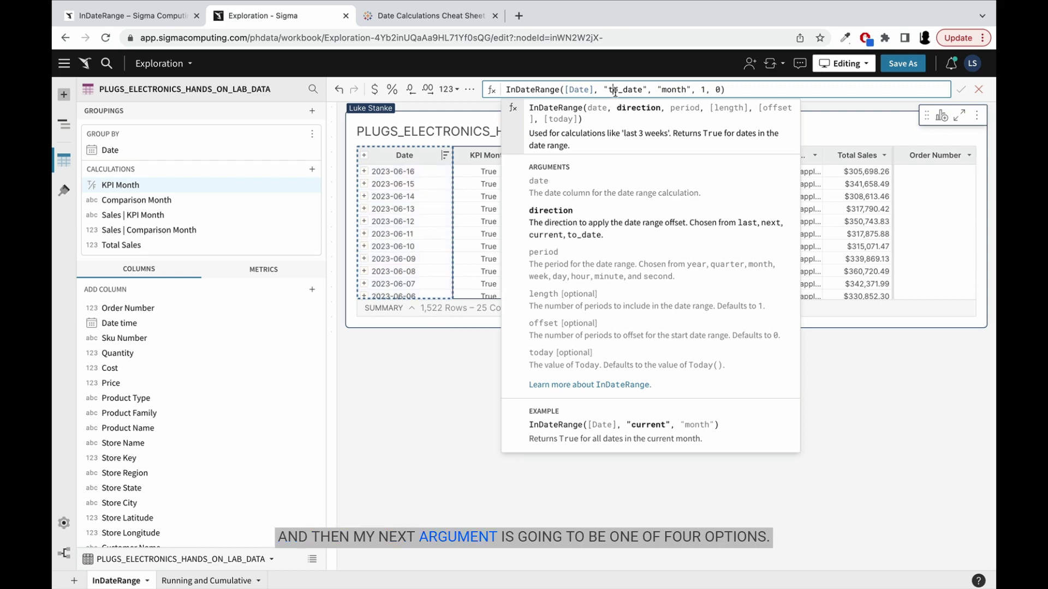
double_click(616, 90)
key("BackSpace")
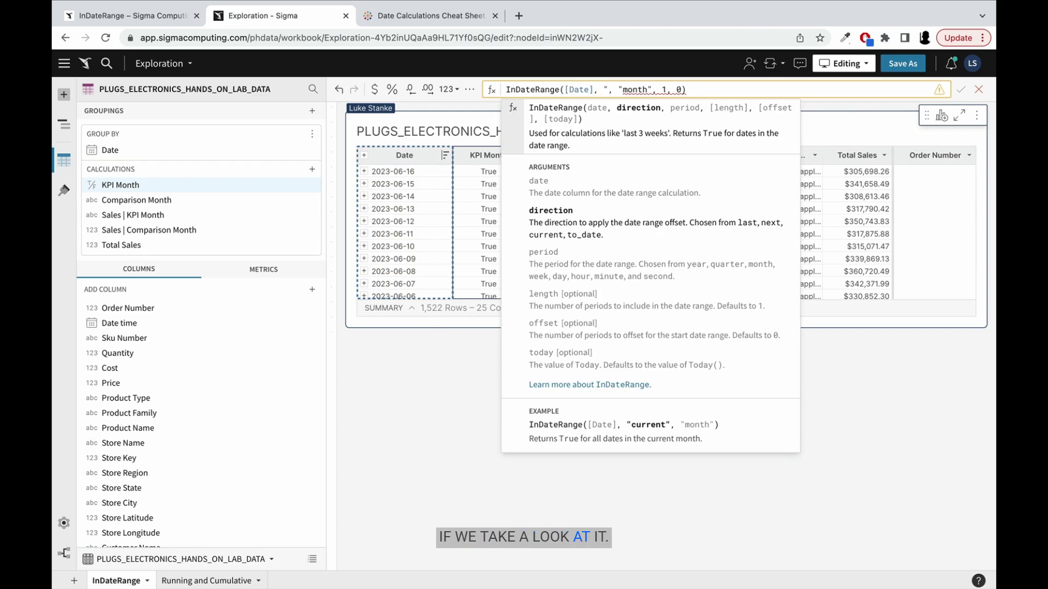
type("\"")
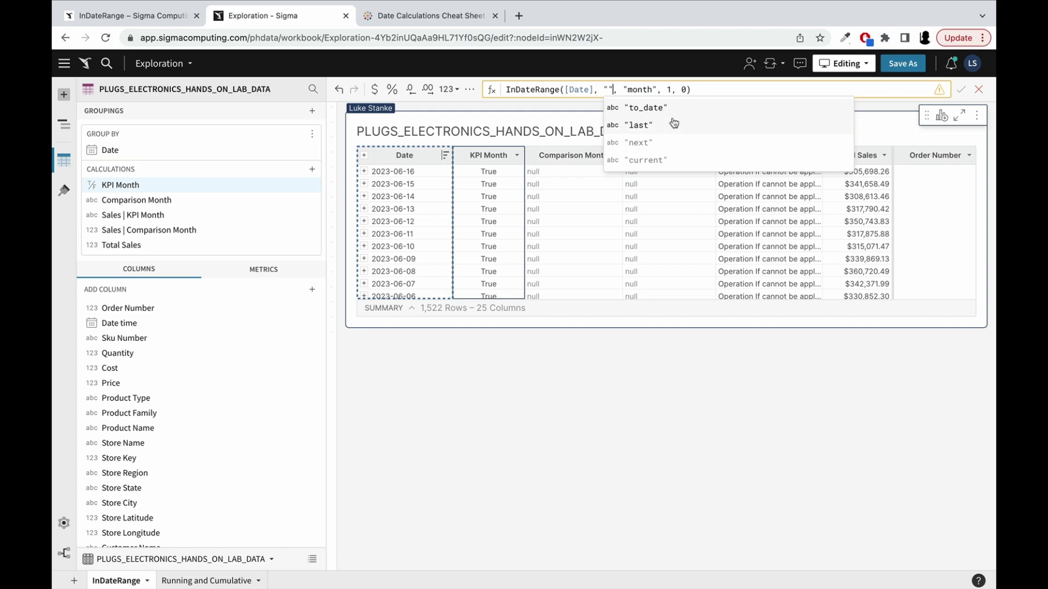
left_click(659, 162)
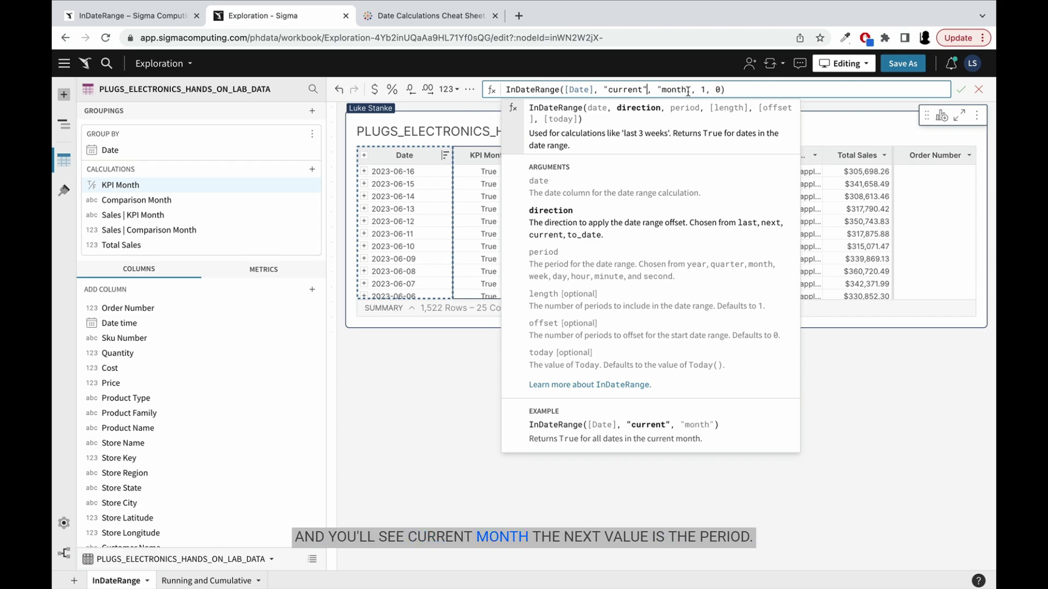
left_click(670, 89)
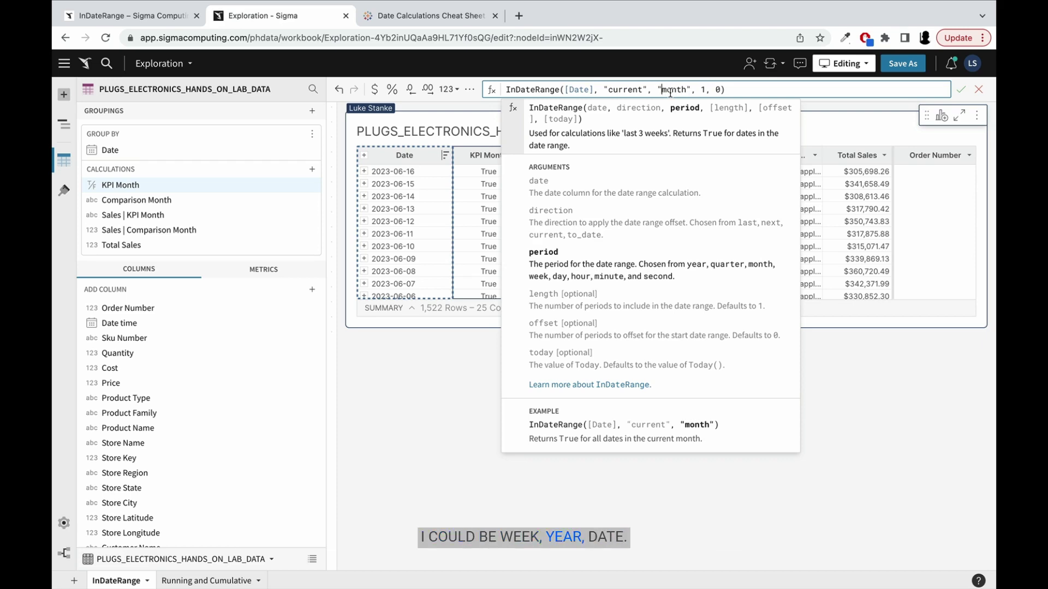
left_click(704, 90)
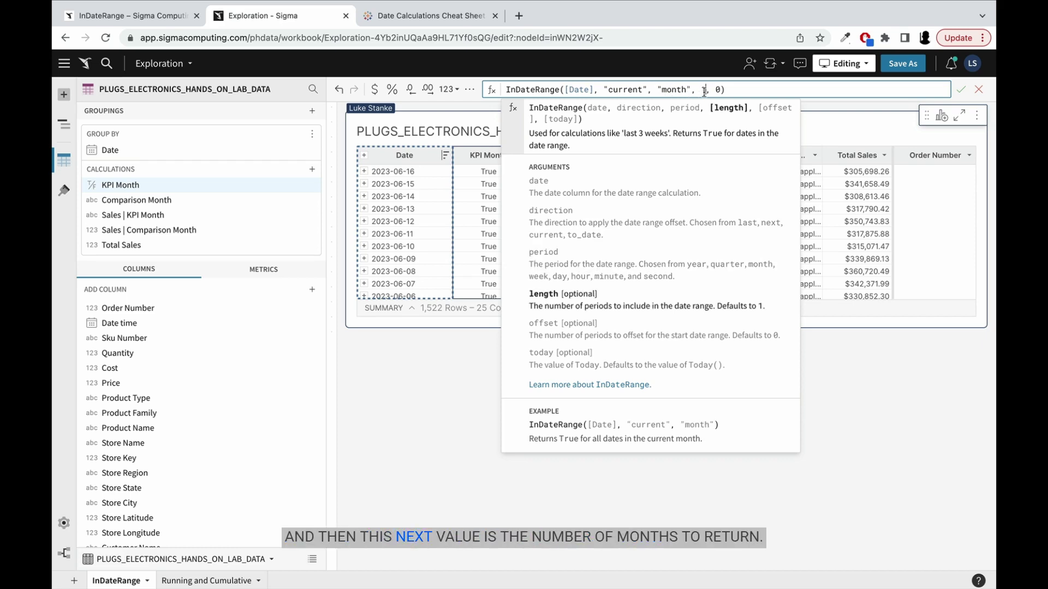
double_click(703, 90)
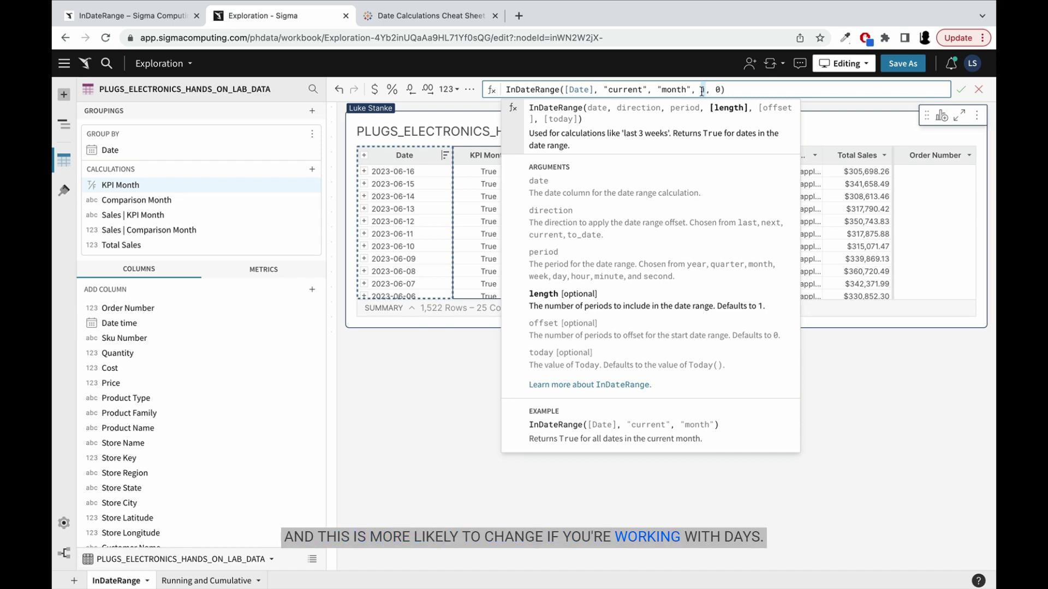
left_click(718, 90)
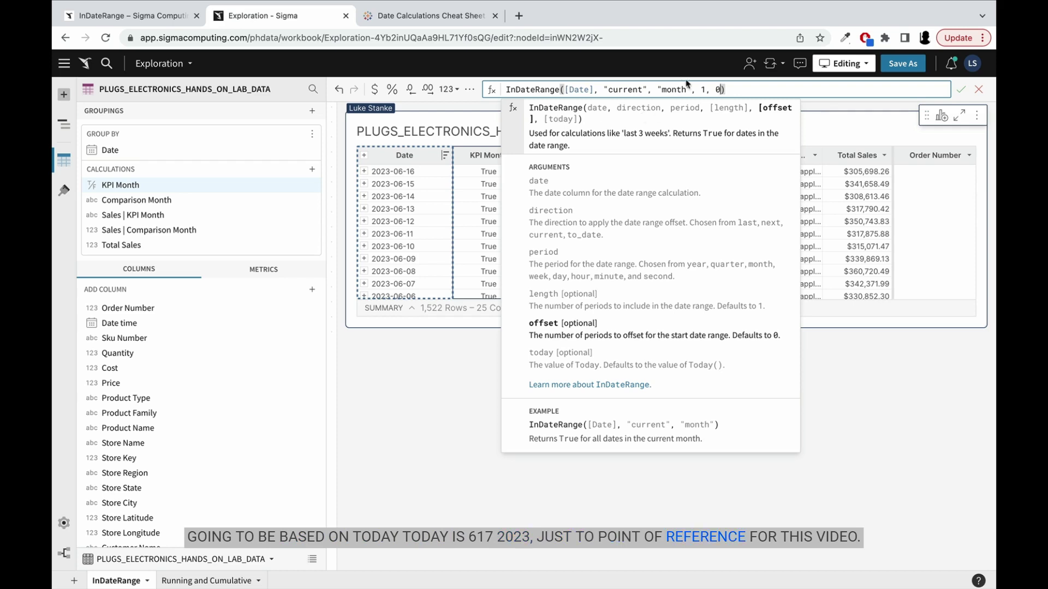
Commit the KPI Month formula using the "current" direction and review the flagged rows
left_click(736, 87)
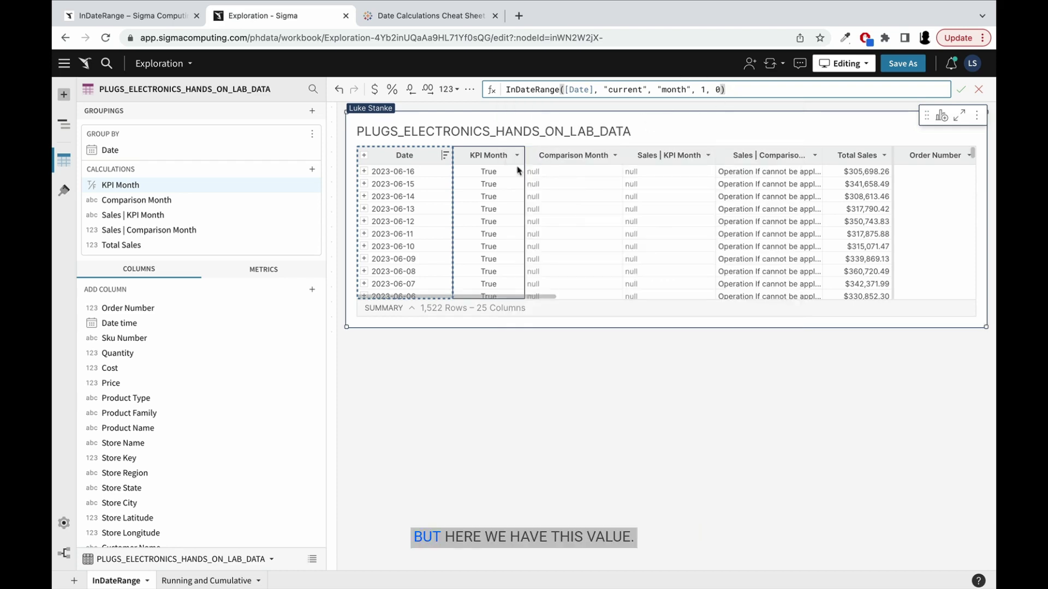
key("Return")
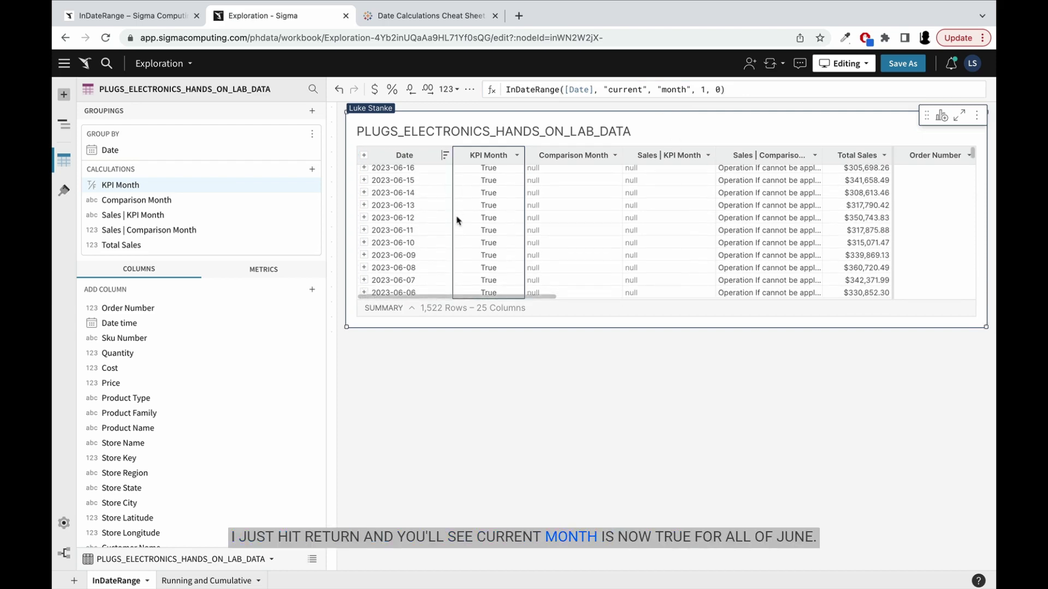
scroll(468, 191, "down", 5)
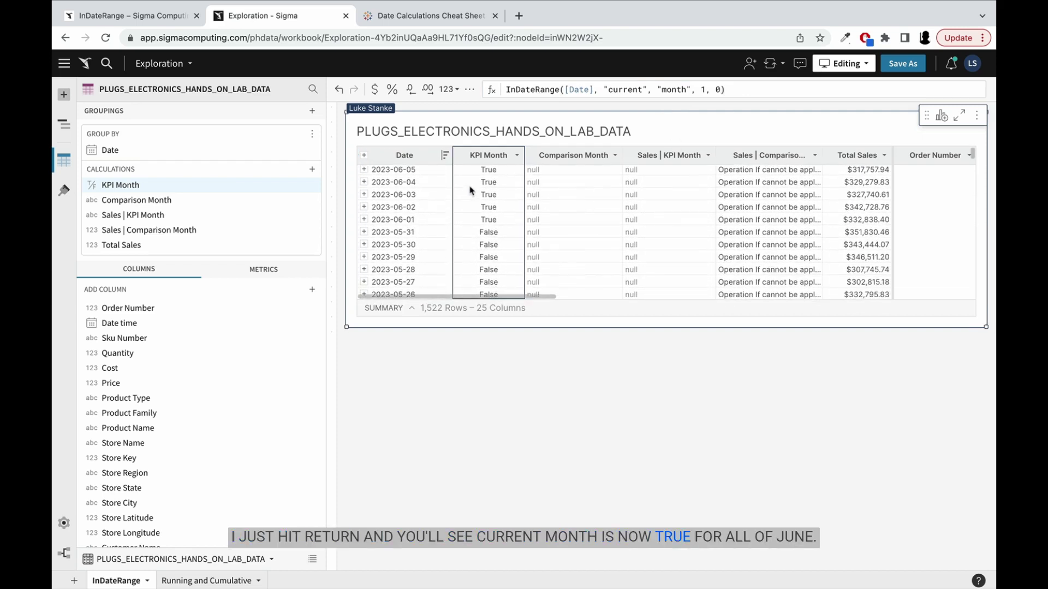
scroll(469, 190, "up", 3)
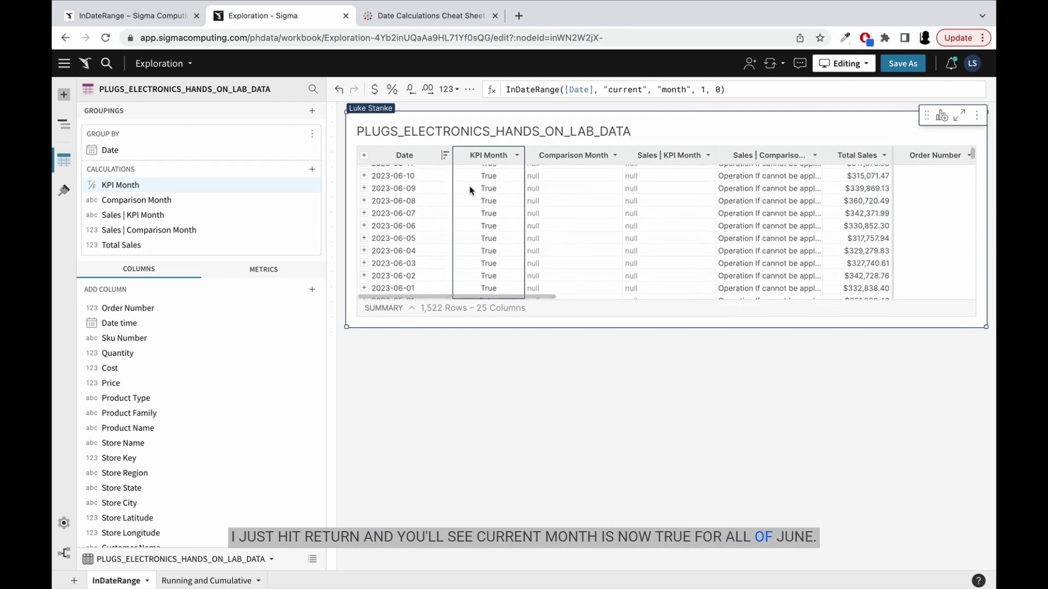
Change the KPI Month InDateRange offset from 0 to -1
left_click(721, 91)
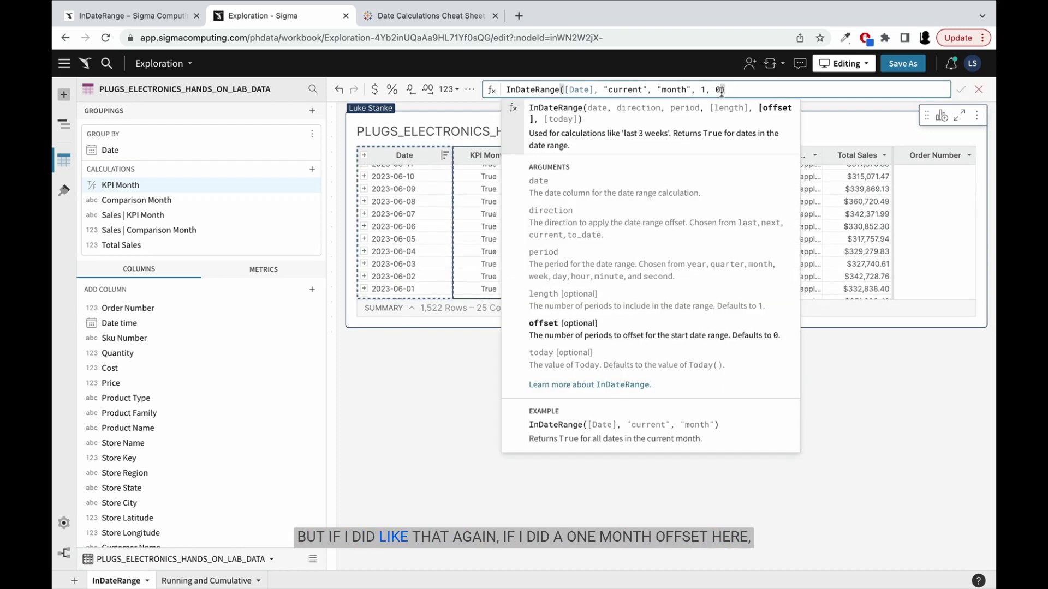
left_click(705, 89)
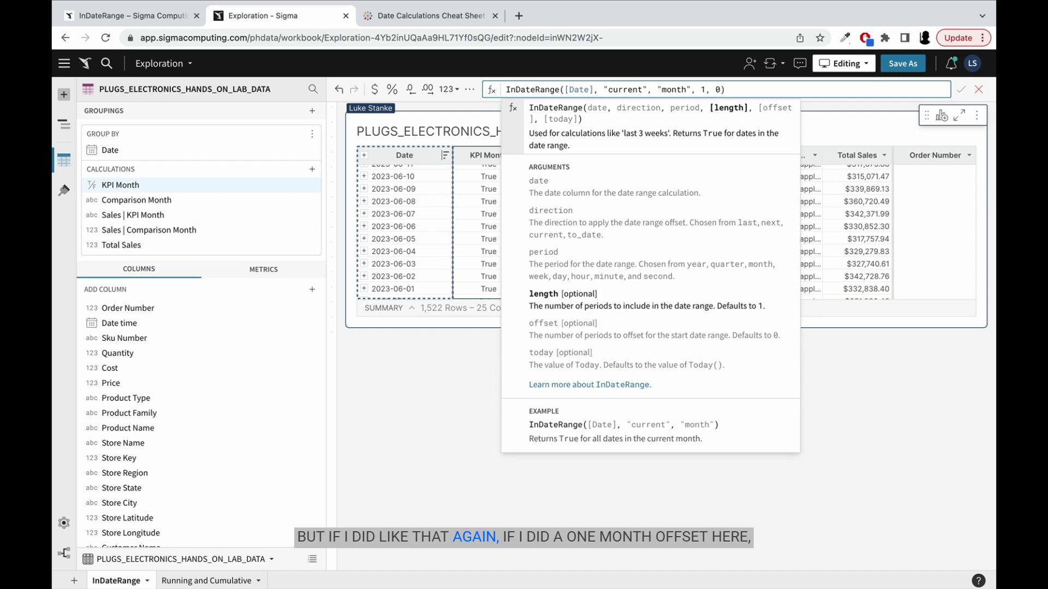
left_click(716, 89)
key("Delete")
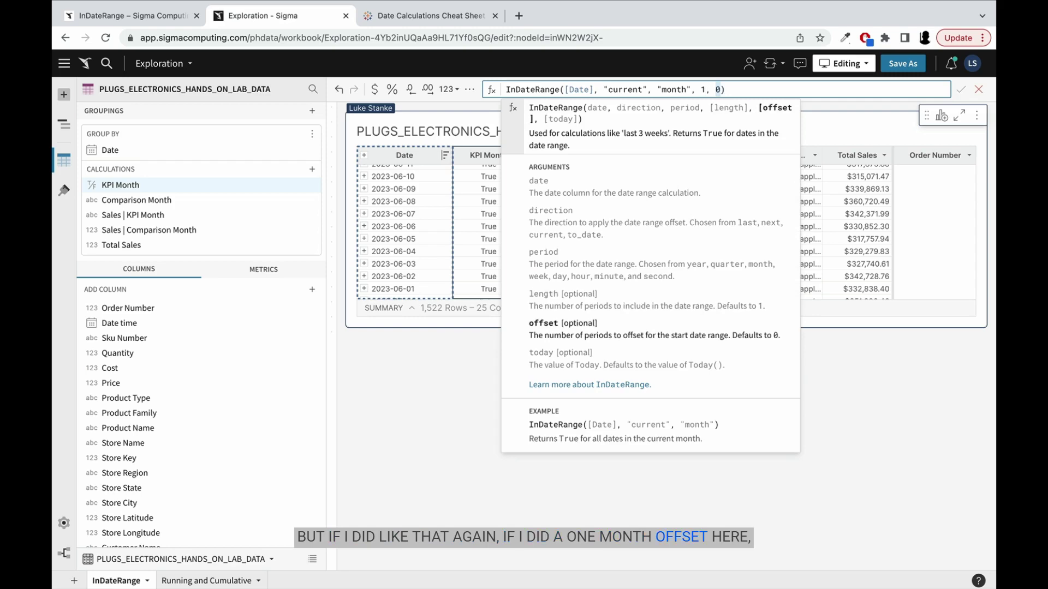
type("-1")
key("Return")
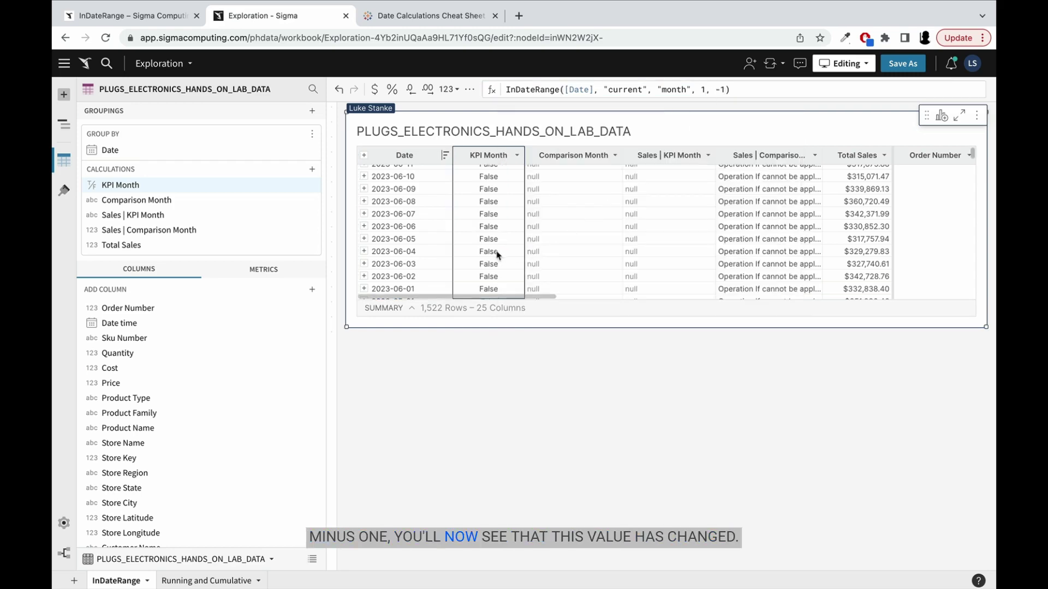
scroll(505, 254, "down", 3)
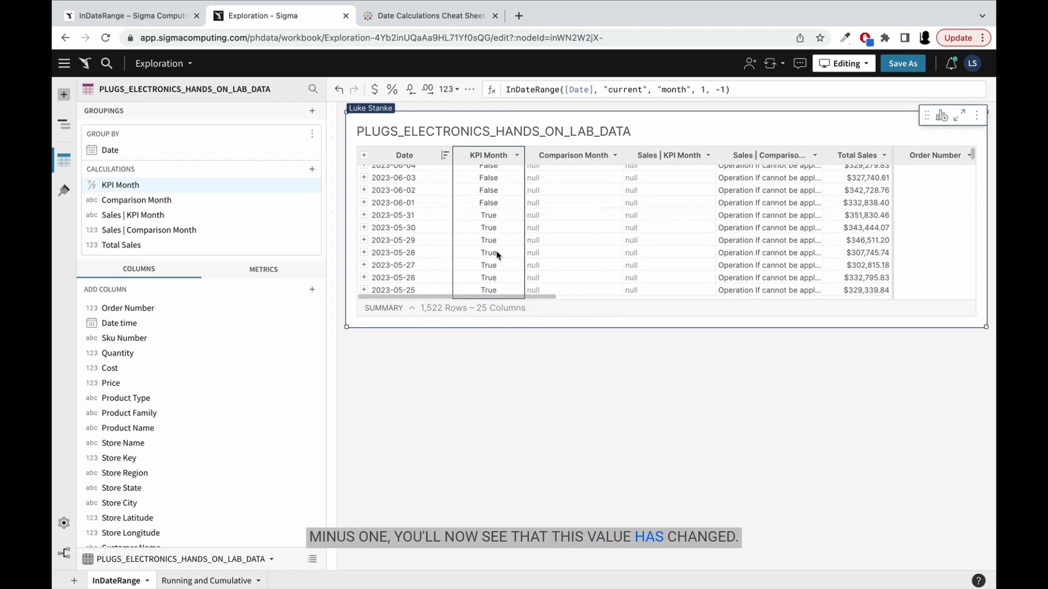
Set KPI Month to InDateRange([Date], "to_date", "month", 1, 0)
left_click(556, 191)
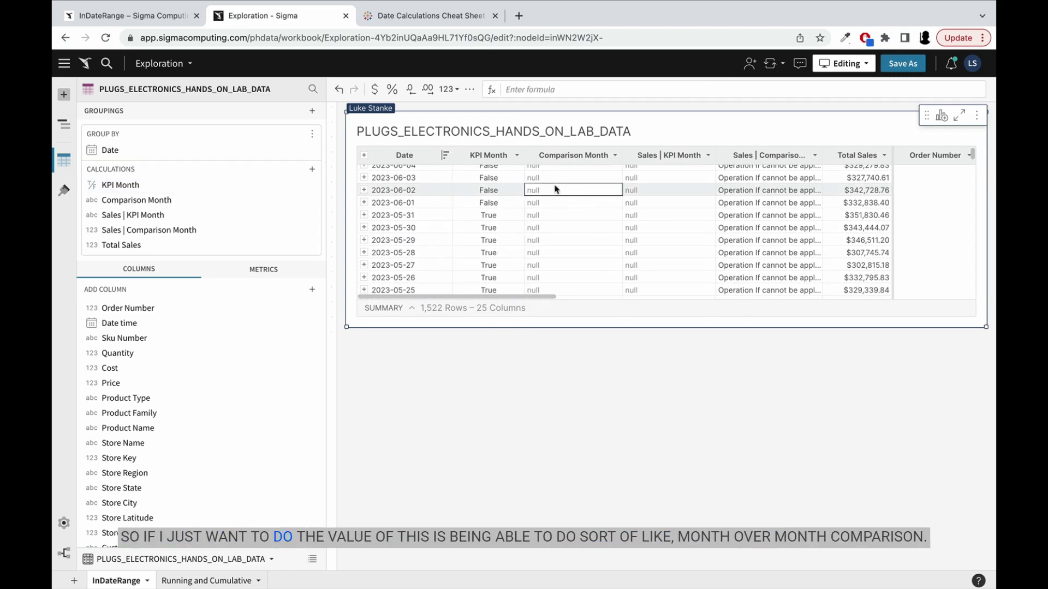
left_click(482, 181)
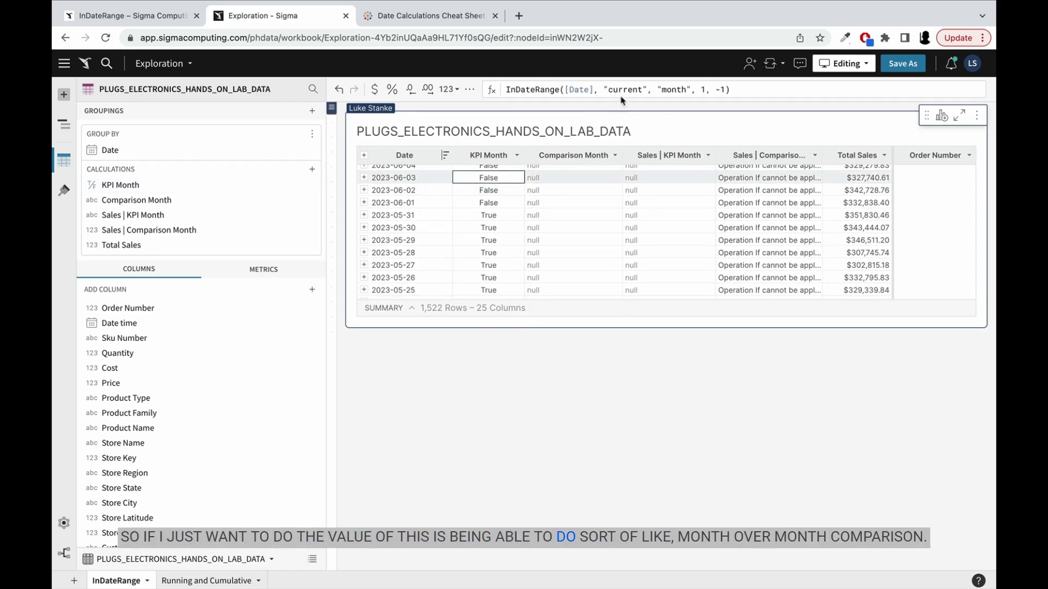
left_click(723, 89)
key("BackSpace")
key("BackSpace")
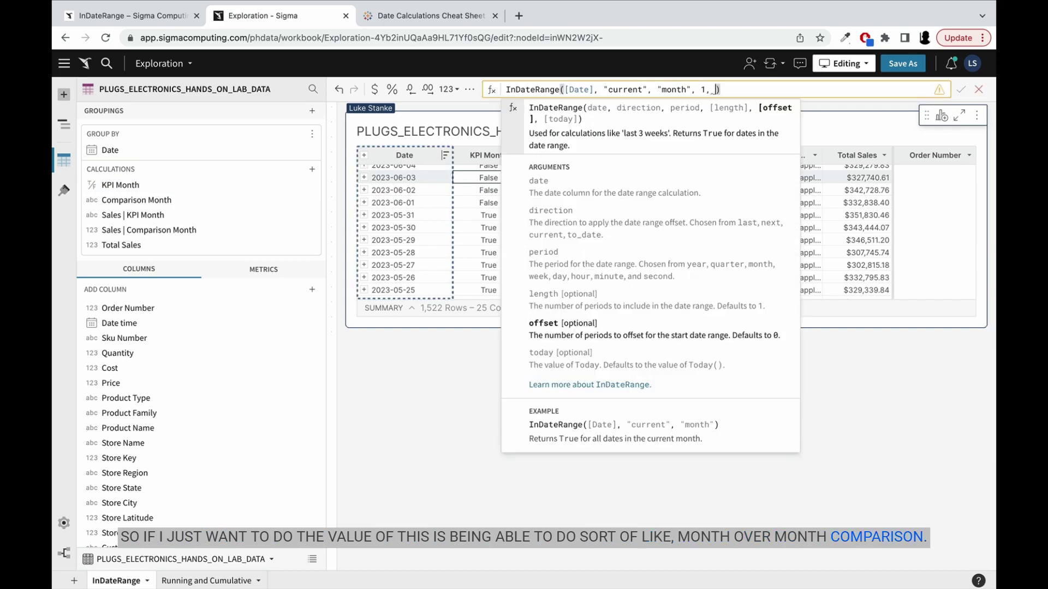
type("0")
key("Left")
key("Left")
key("Left")
key("Left")
key("Left")
key("Left")
key("Left")
key("Left")
key("Left")
key("Left")
key("Left")
key("Left")
key("Left")
key("Left")
key("Left")
key("Left")
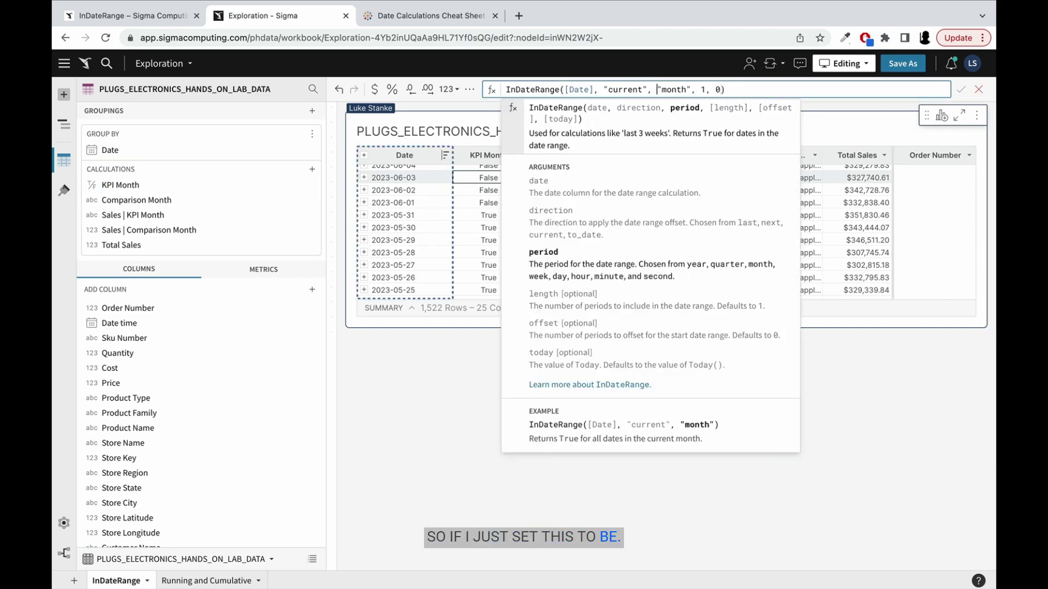
key("ctrl+shift+Left")
type("to_date")
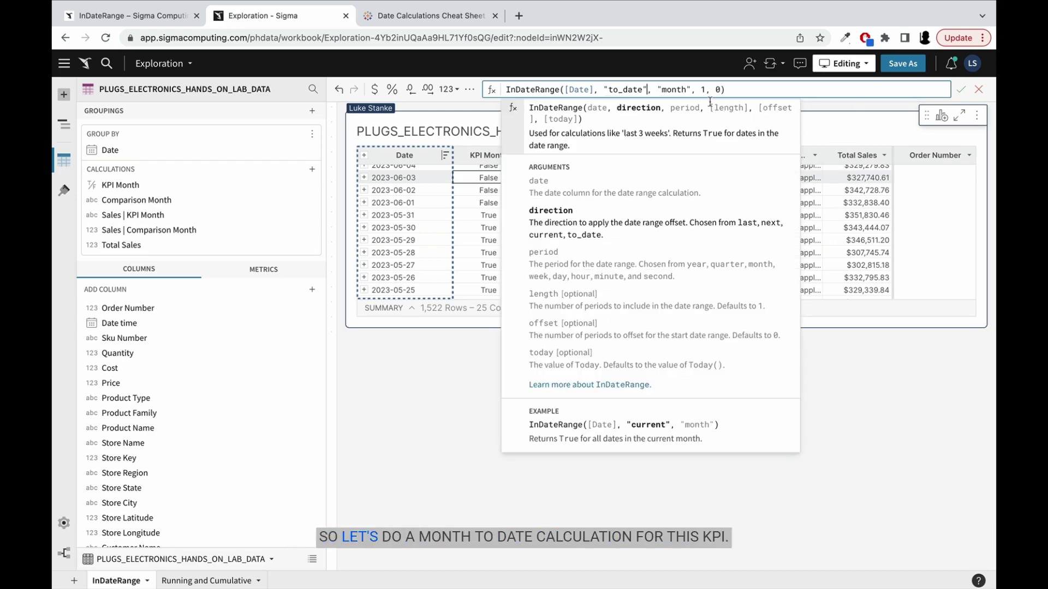
key("Return")
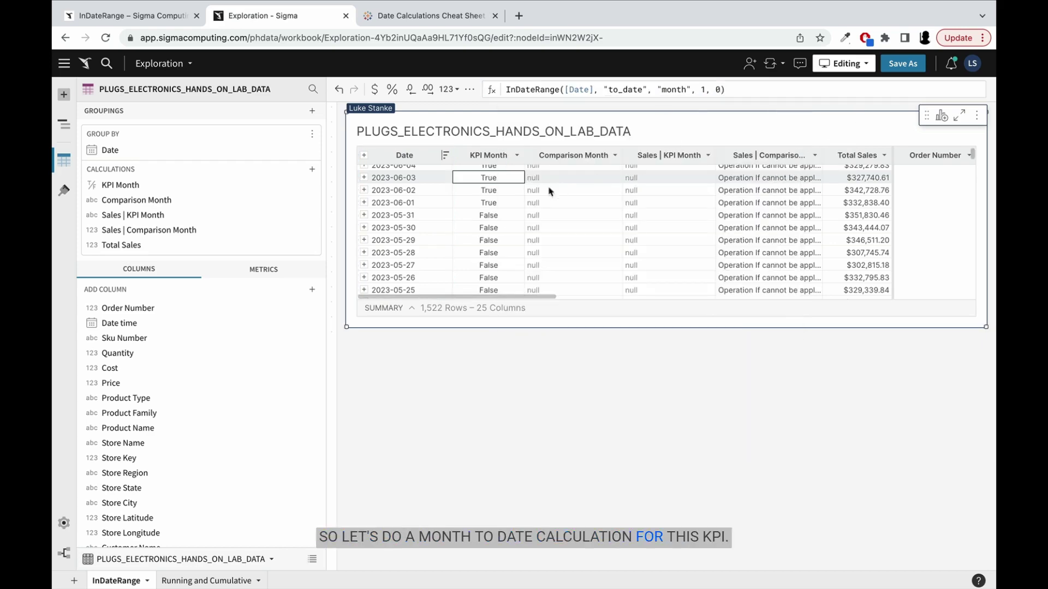
scroll(490, 204, "up", 5)
scroll(490, 204, "up", 1)
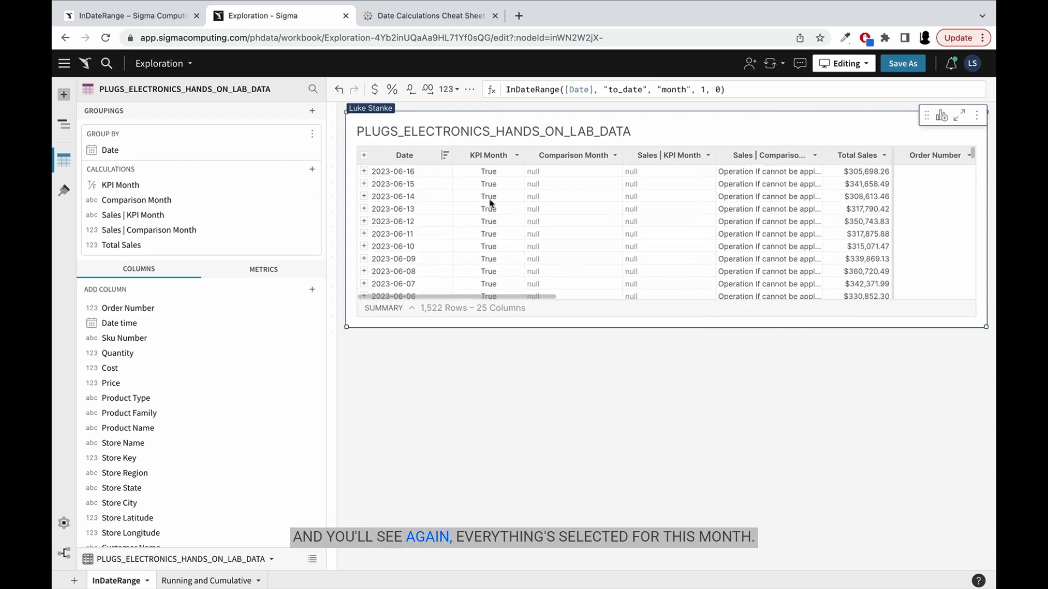
scroll(491, 204, "down", 3)
Select the entire KPI Month formula for copying
left_click(625, 82)
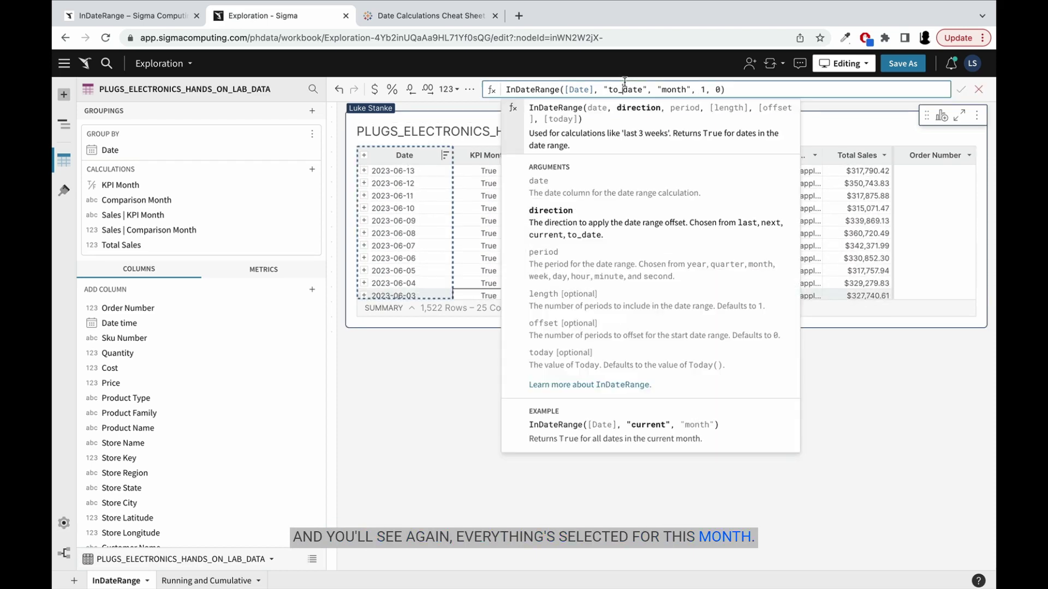
double_click(625, 82)
key("ctrl+a")
key("ctrl+c")
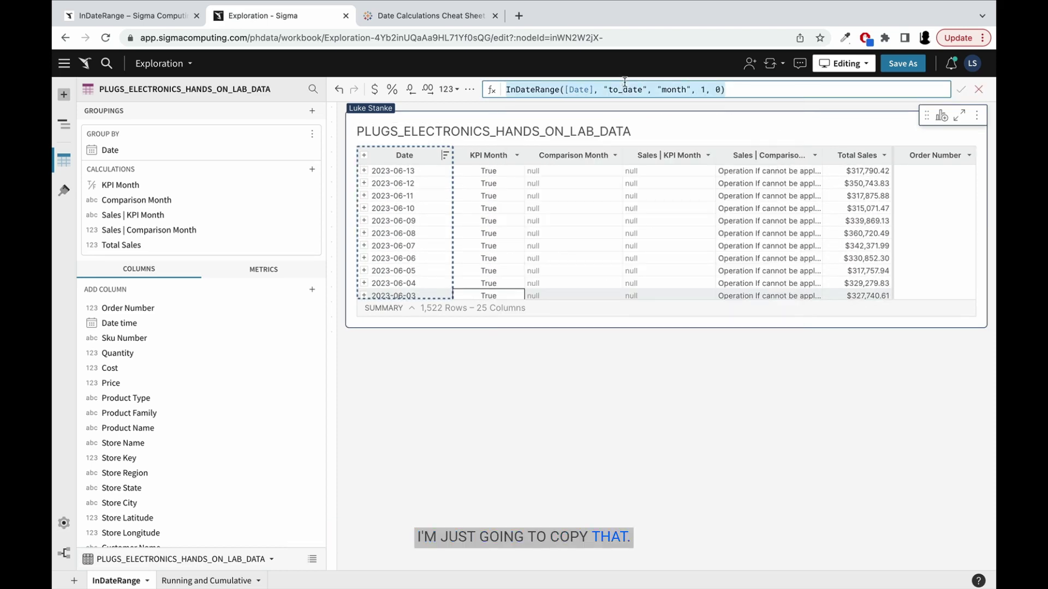
Paste the month-to-date formula into Comparison Month and change its offset to -1
key("Escape")
left_click(587, 172)
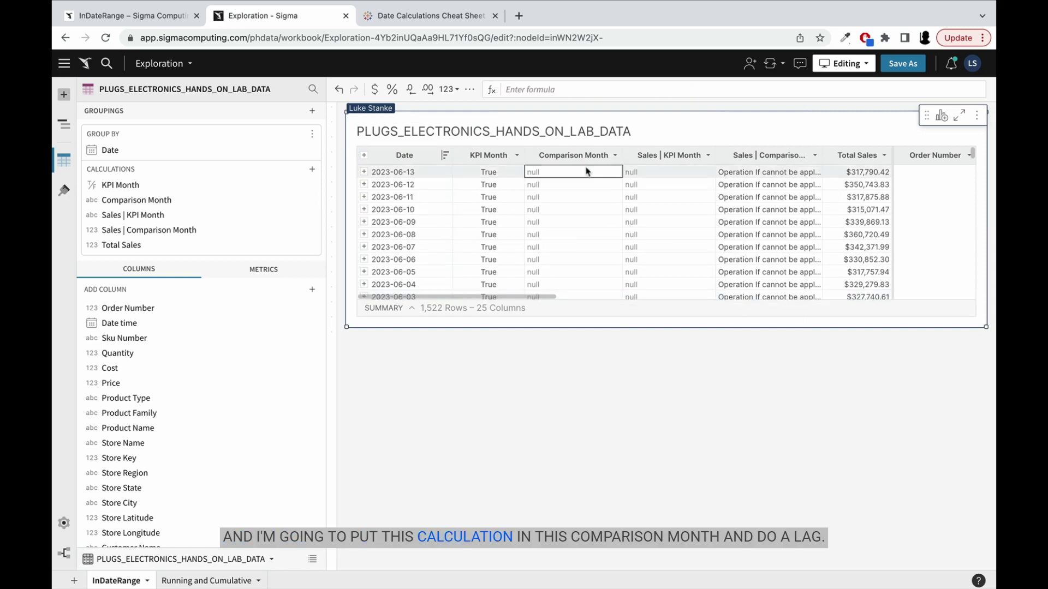
left_click(554, 89)
key("ctrl+v")
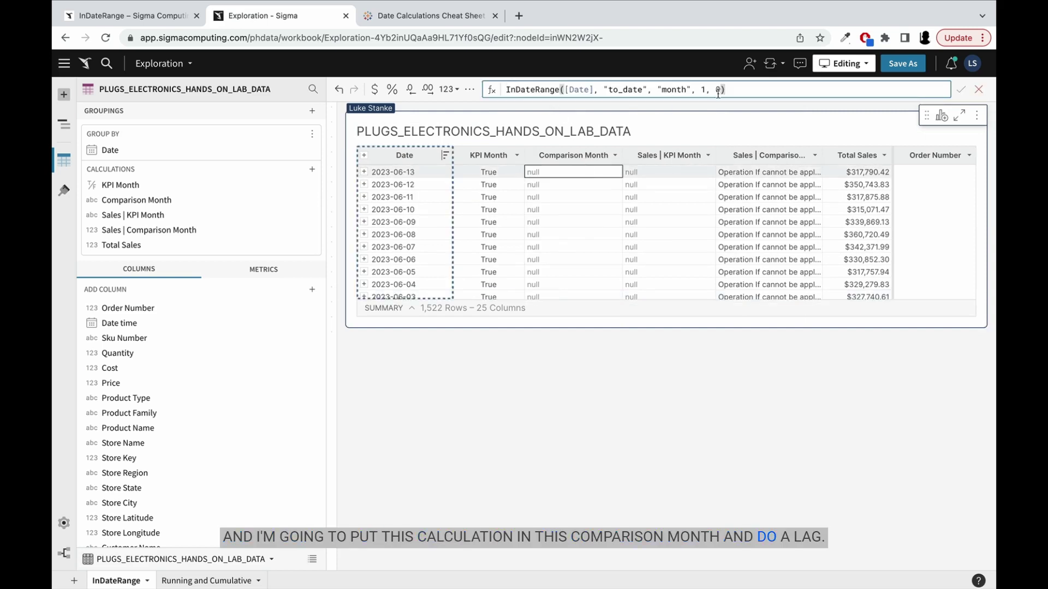
double_click(718, 90)
type("-1")
key("Return")
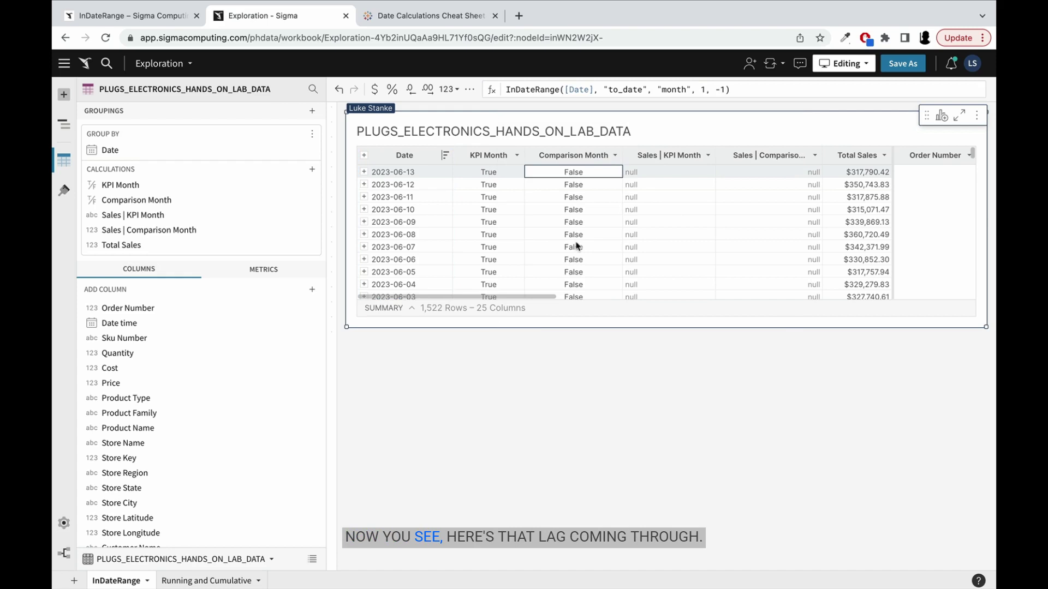
Review the May comparison rows and select the Sales | KPI Month column
scroll(576, 246, "down", 6)
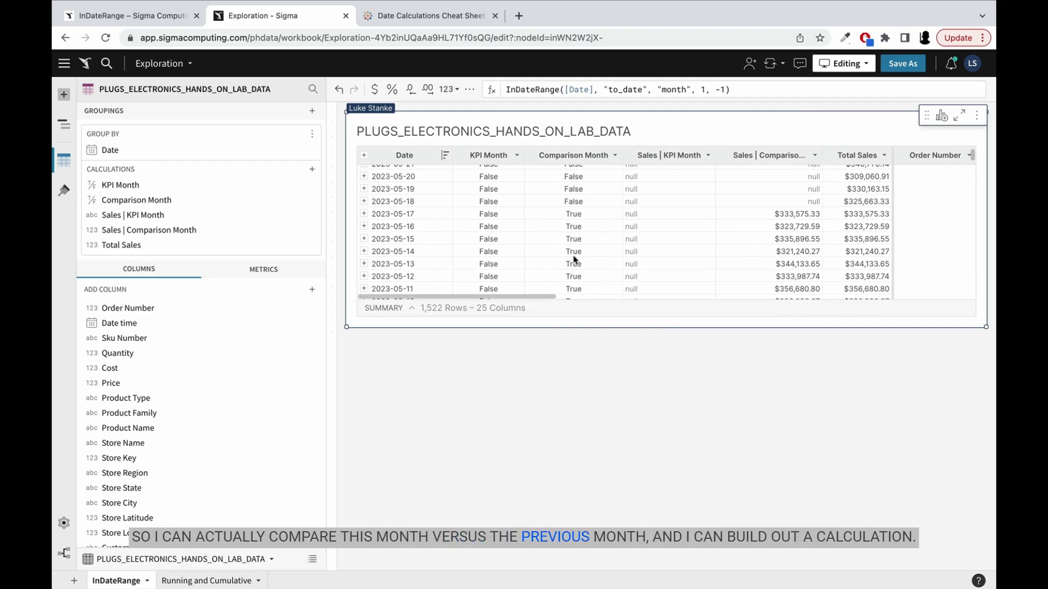
scroll(603, 209, "up", 6)
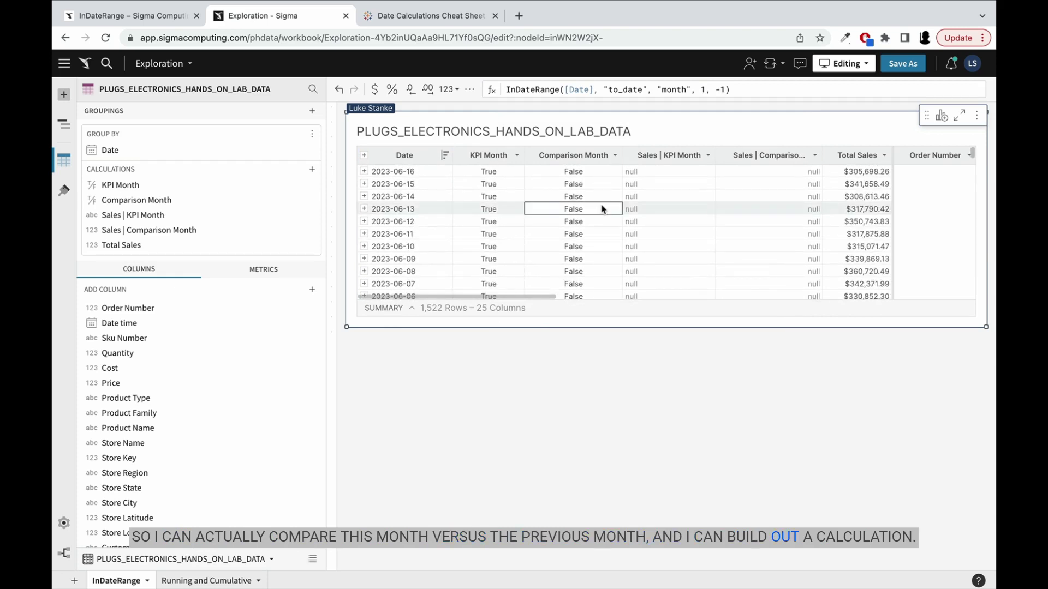
left_click(652, 185)
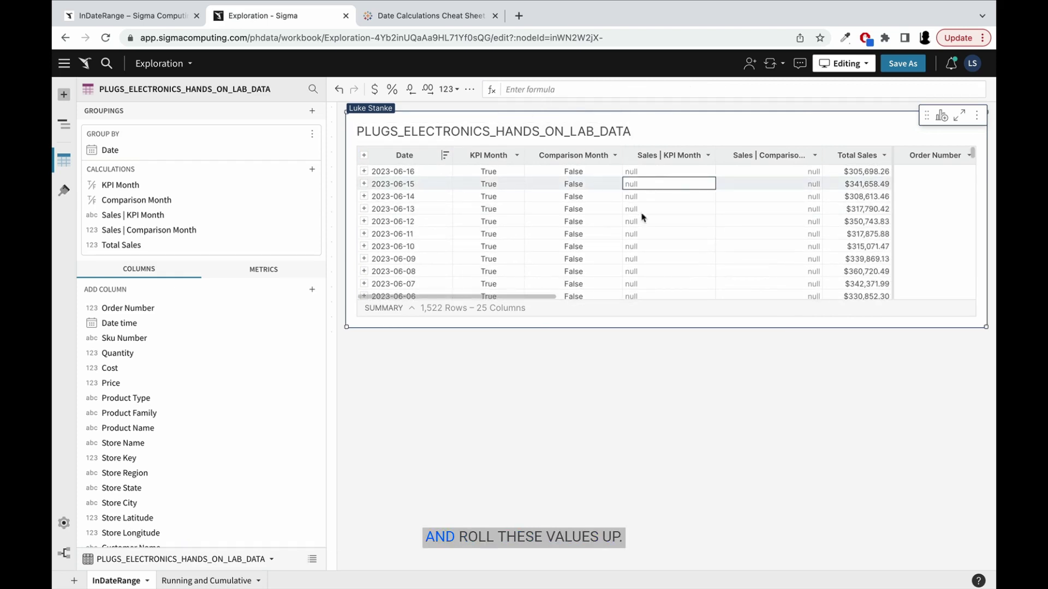
Rewrite Sales | KPI Month as SumIf([Total Sales], [KPI Month])
left_click(540, 90)
type("S")
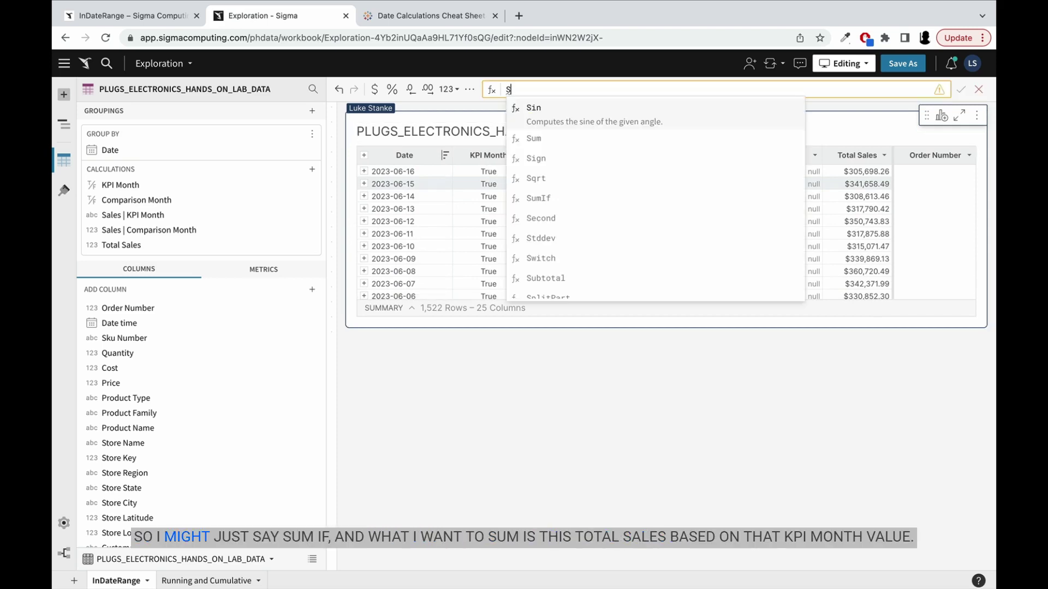
type("um(")
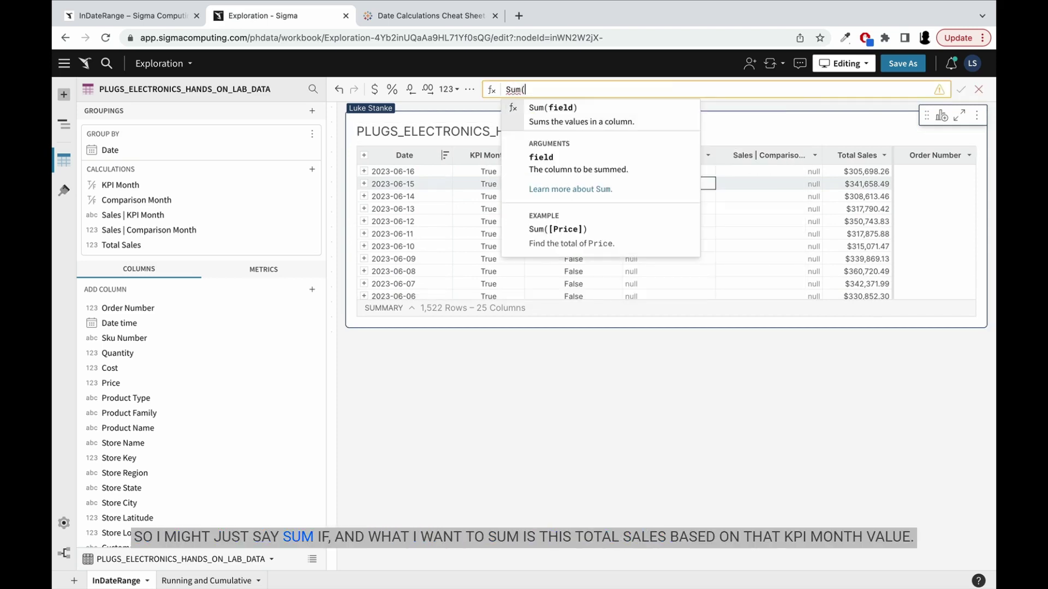
key("BackSpace")
type("IF(")
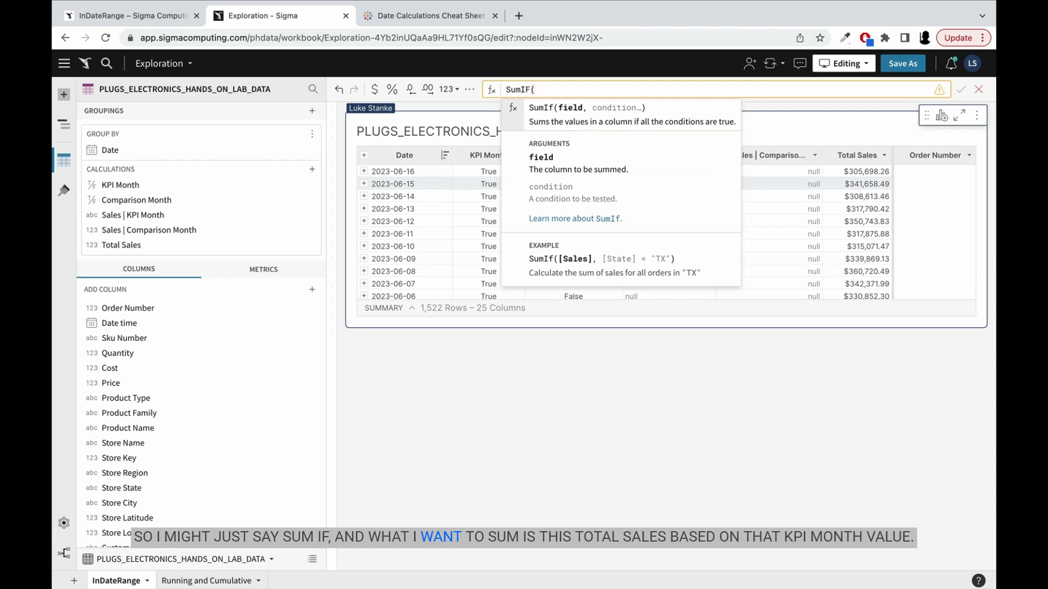
left_click(844, 158)
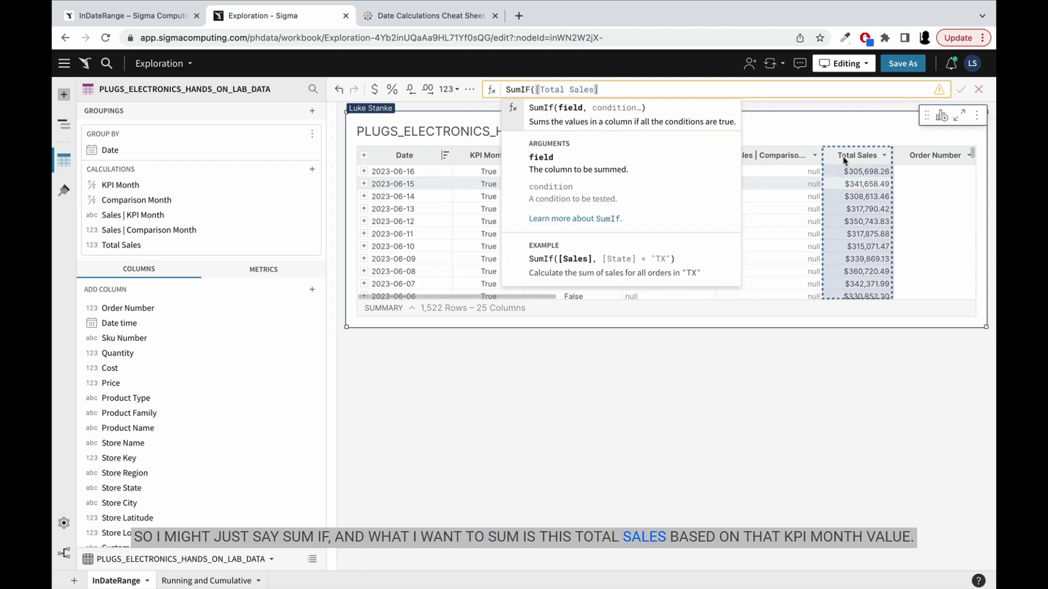
type(",")
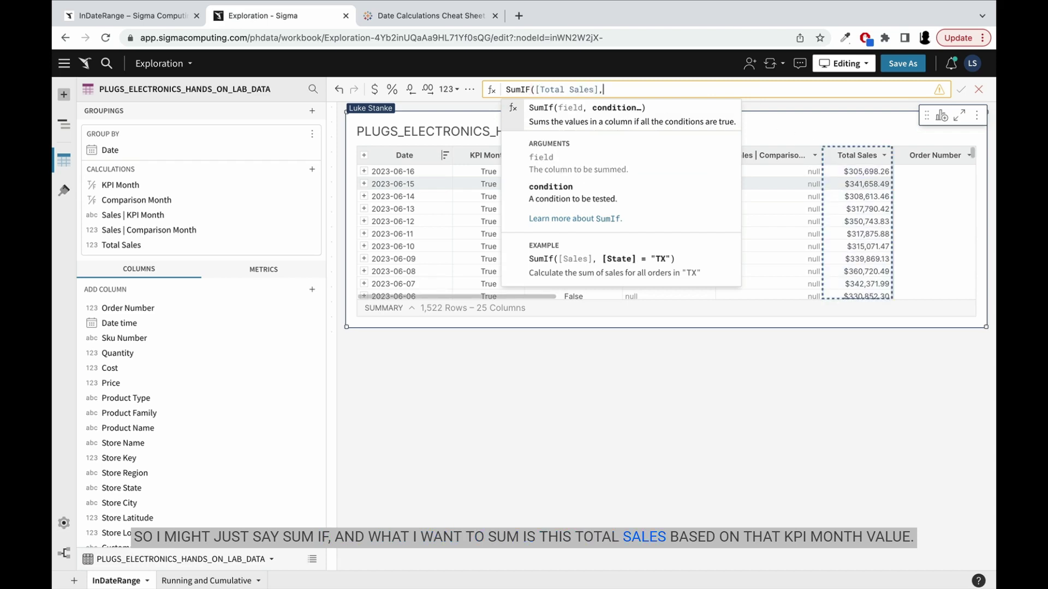
left_click(470, 155)
type(")")
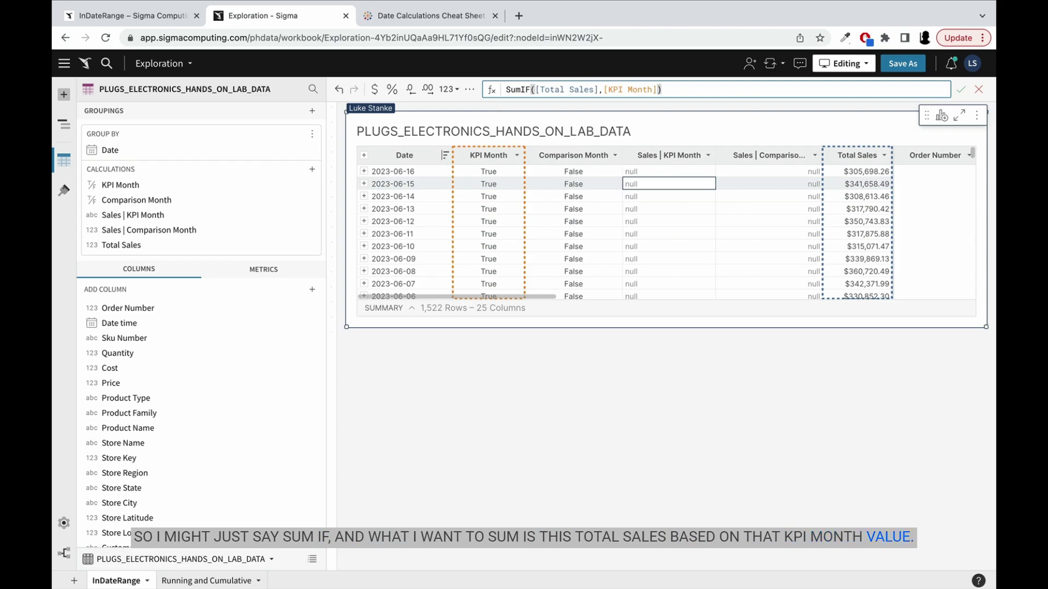
key("Return")
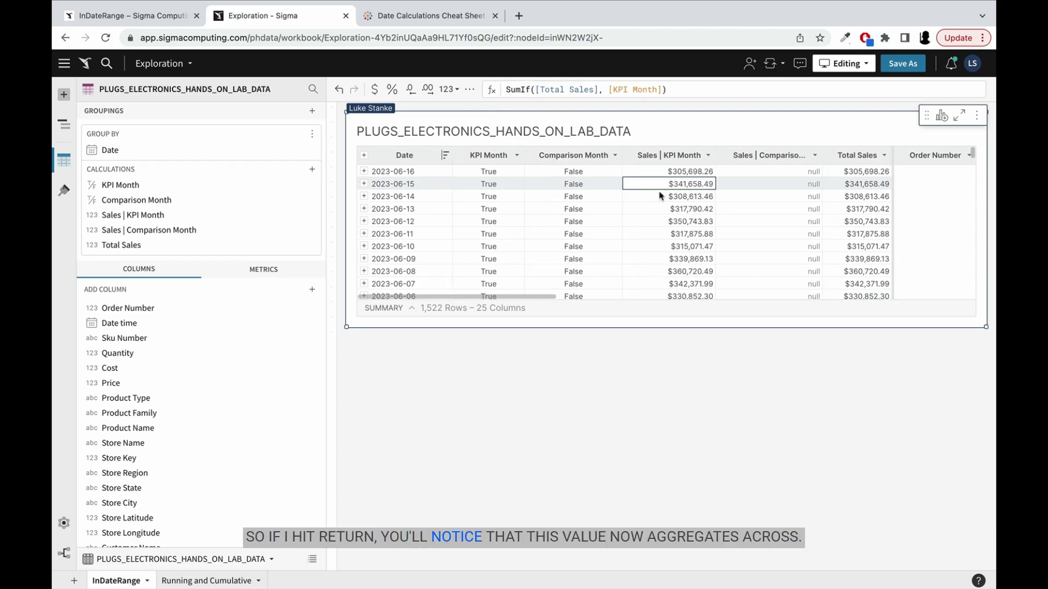
scroll(682, 202, "down", 5)
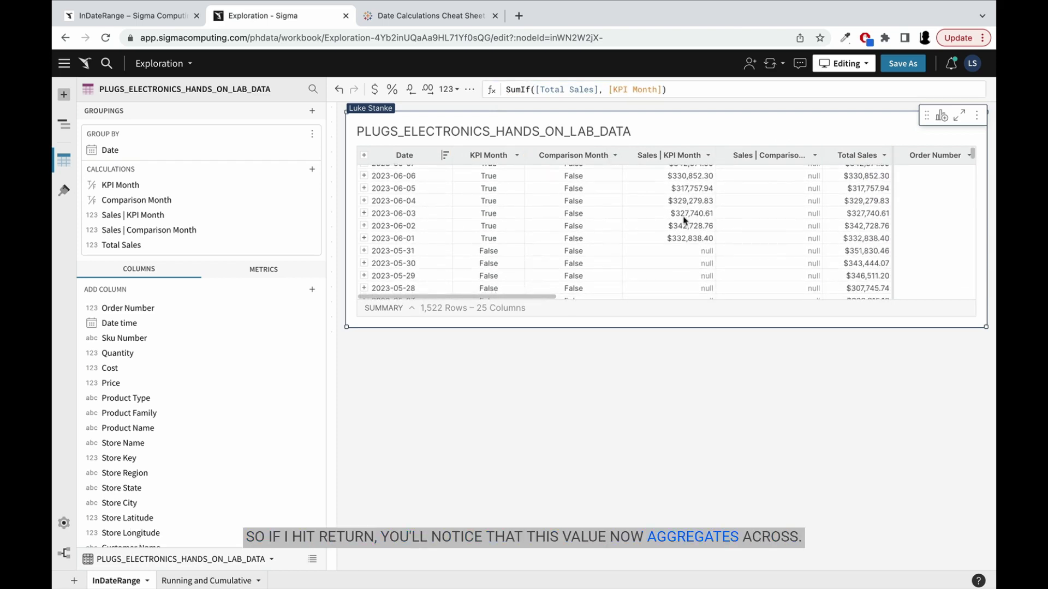
scroll(703, 263, "up", 2)
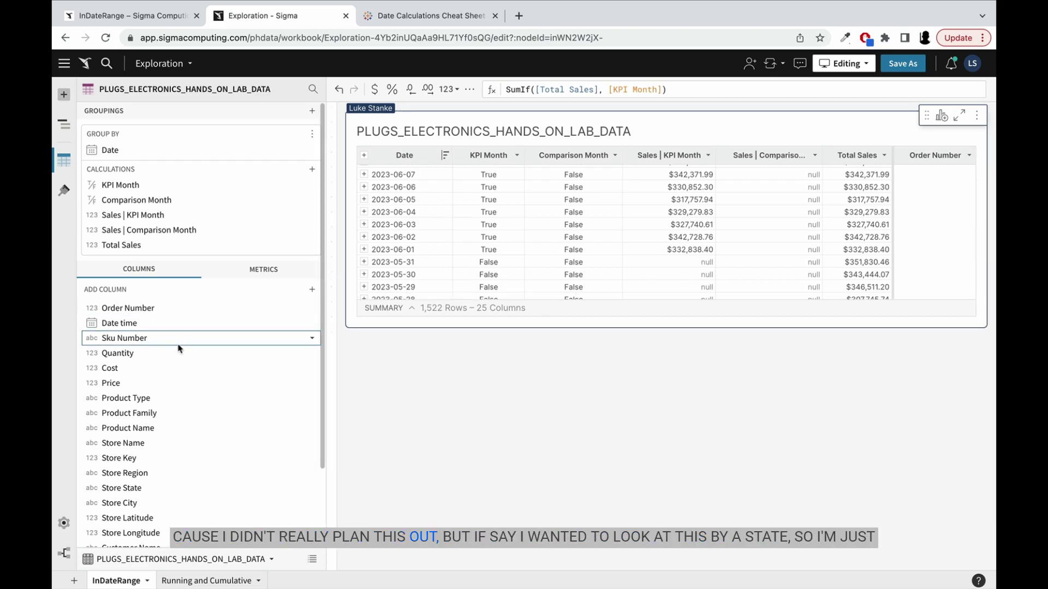
Group the table by Store State and move that grouping above Date
scroll(215, 401, "down", 1)
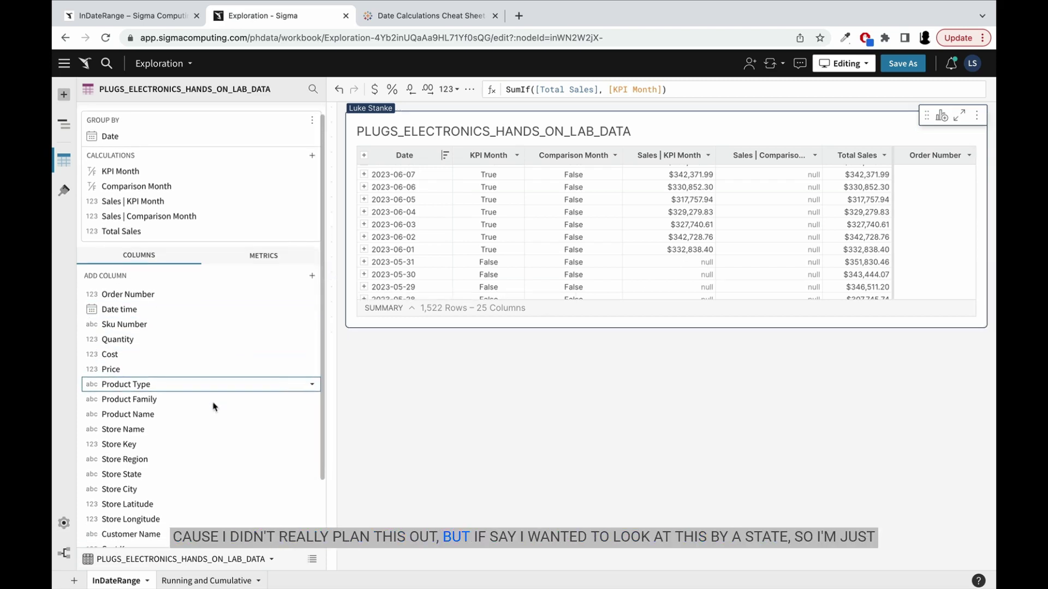
left_click(199, 482)
right_click(198, 482)
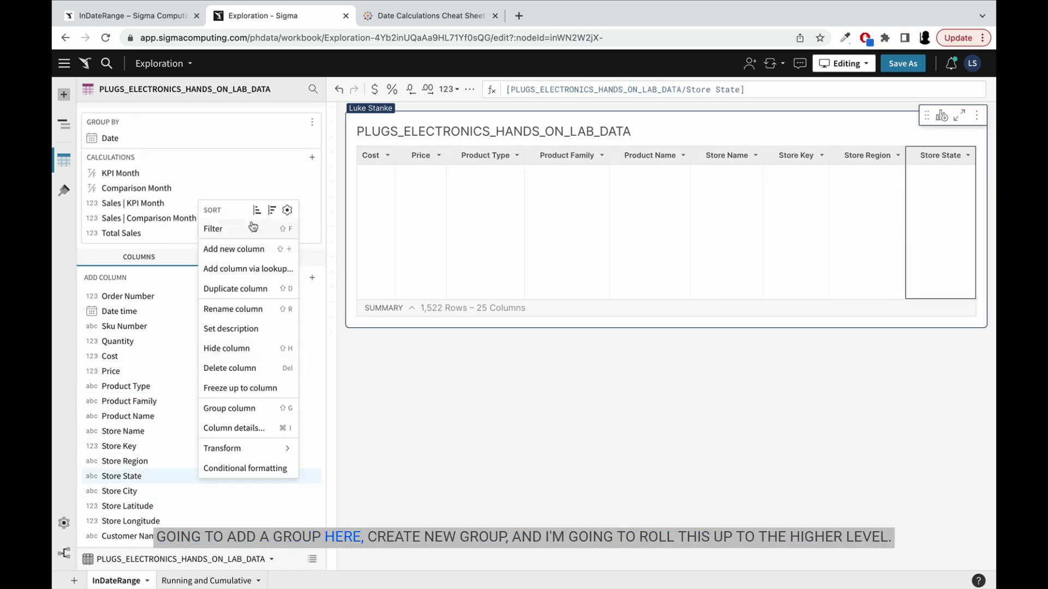
left_click(253, 412)
left_click_drag(168, 257, 187, 148)
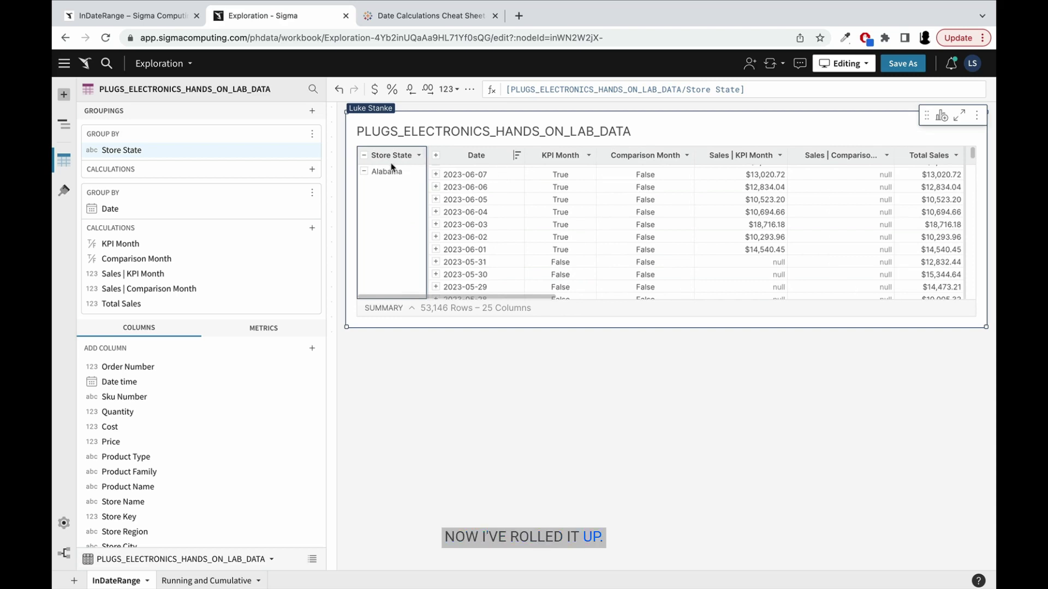
Add a Store State-level column with the formula =[Sales | KPI Month]
left_click(312, 170)
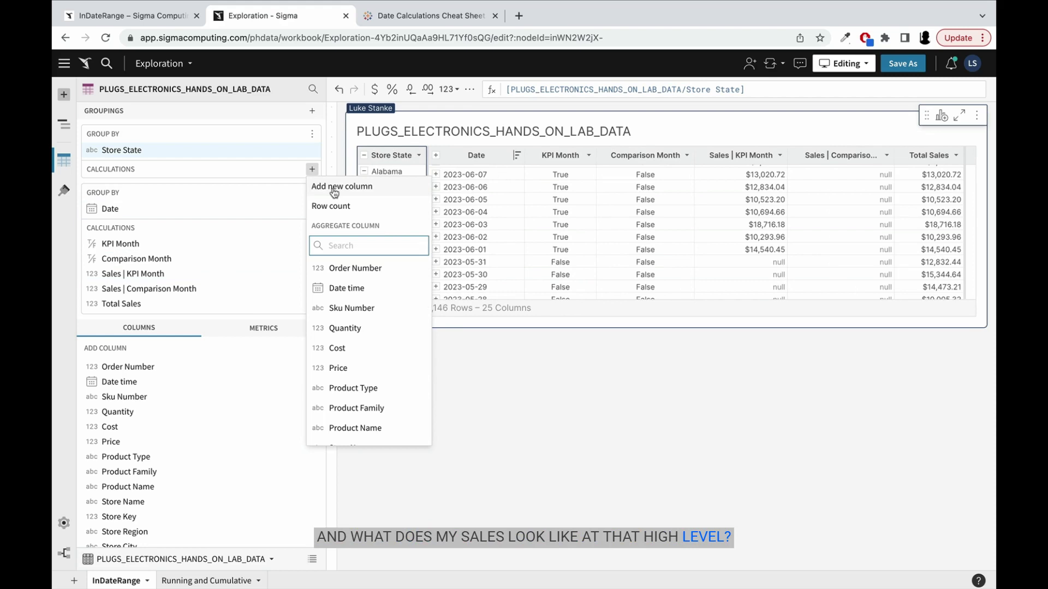
left_click(334, 188)
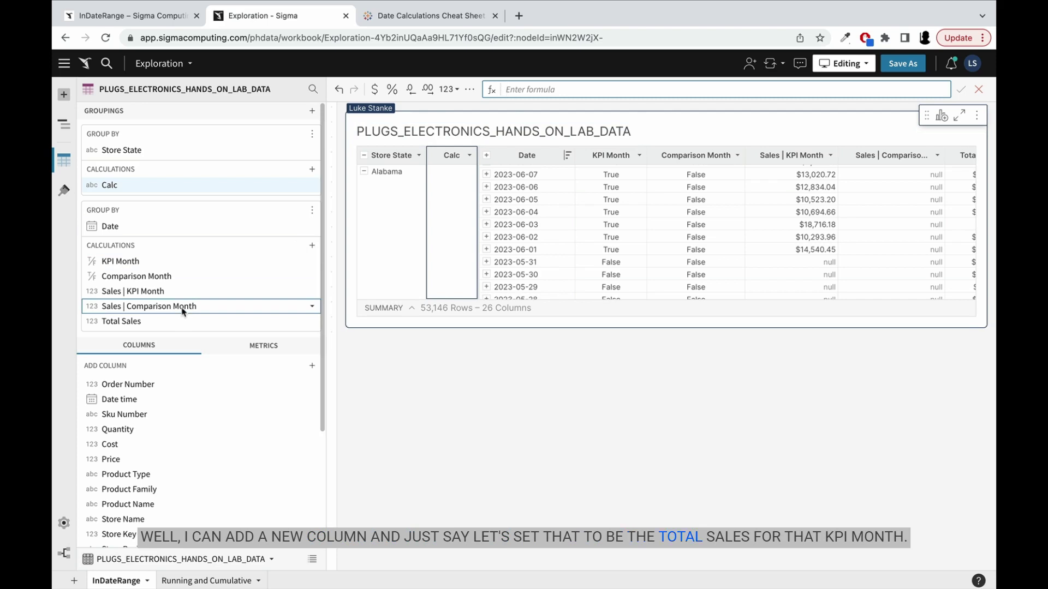
left_click_drag(180, 290, 627, 95)
key("Escape")
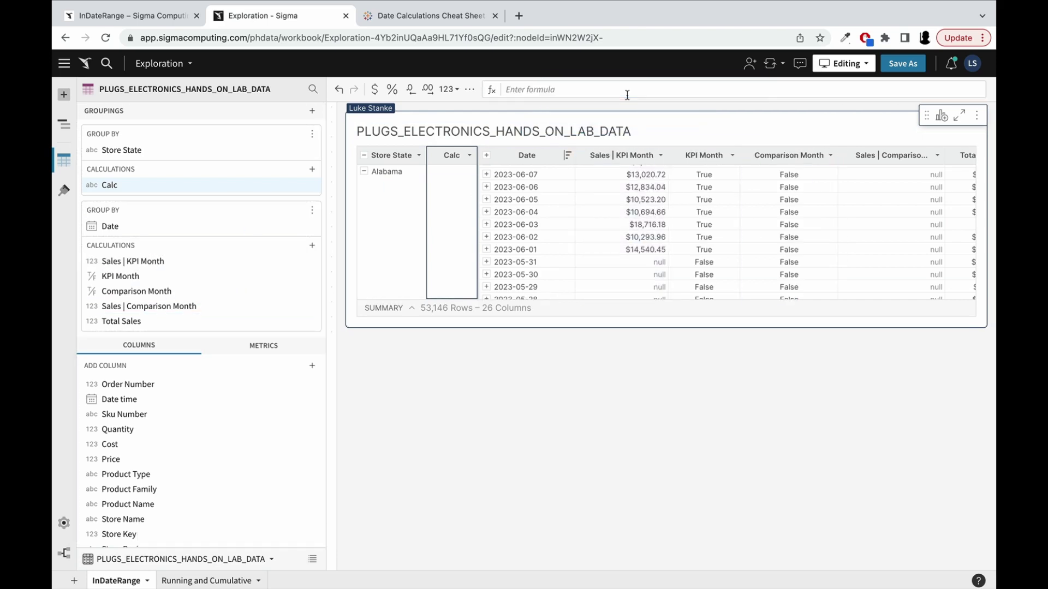
left_click(508, 90)
type("=")
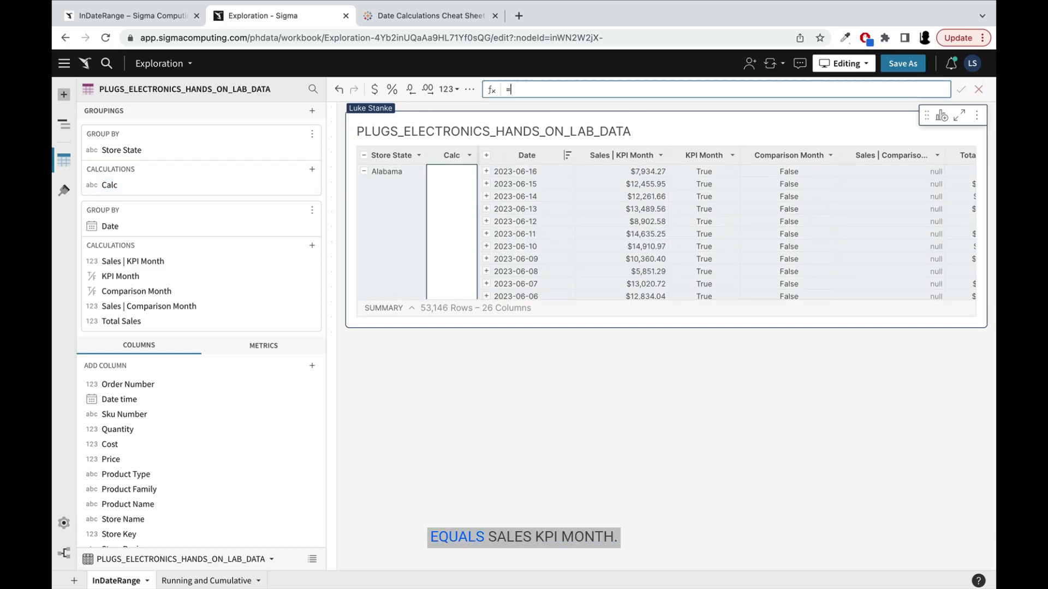
type("Sale")
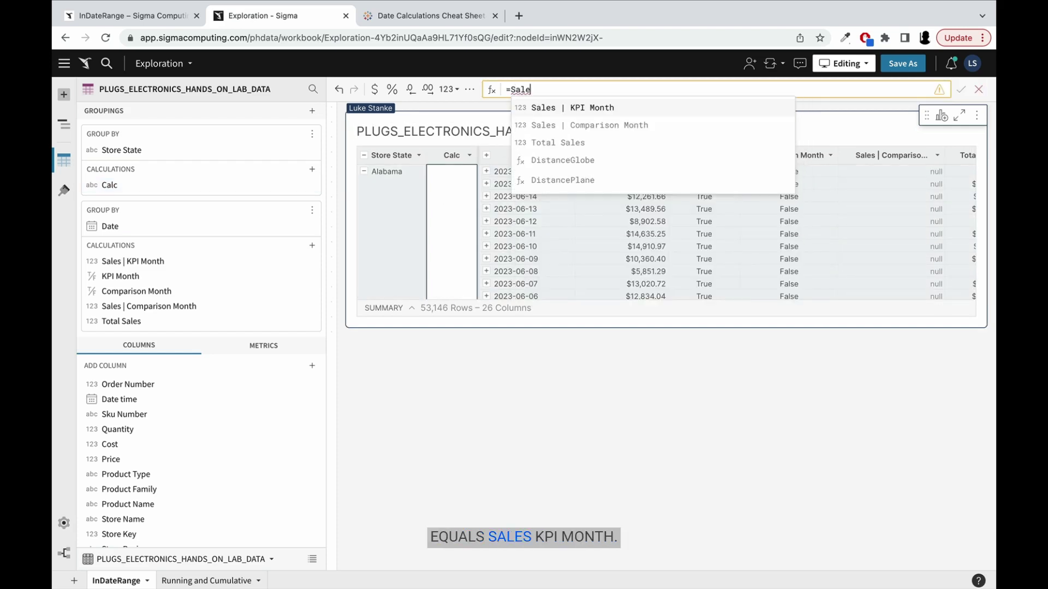
key("Up")
key("Return")
type(")")
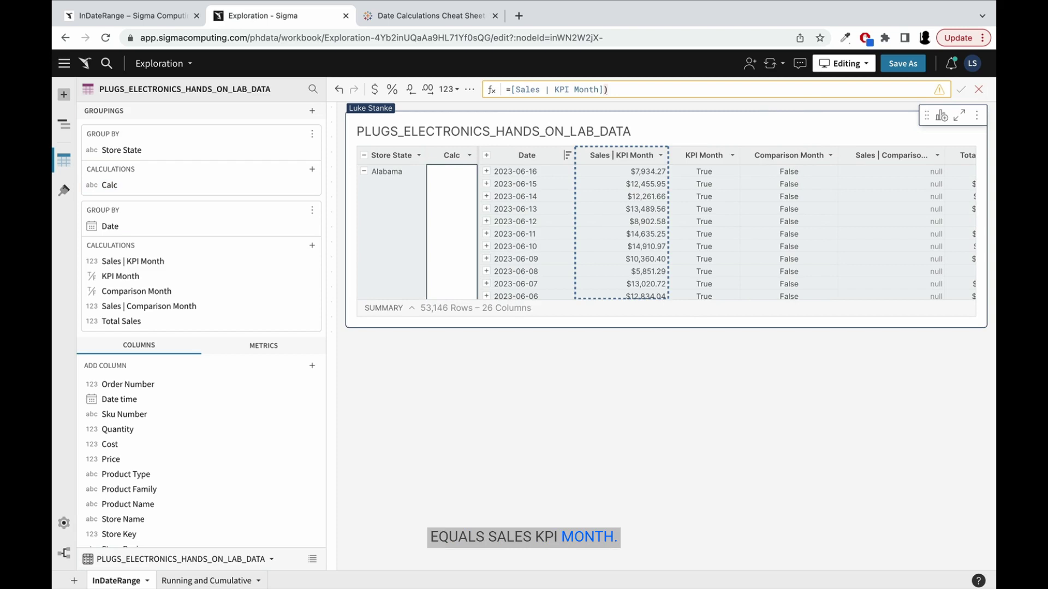
key("BackSpace")
key("Return")
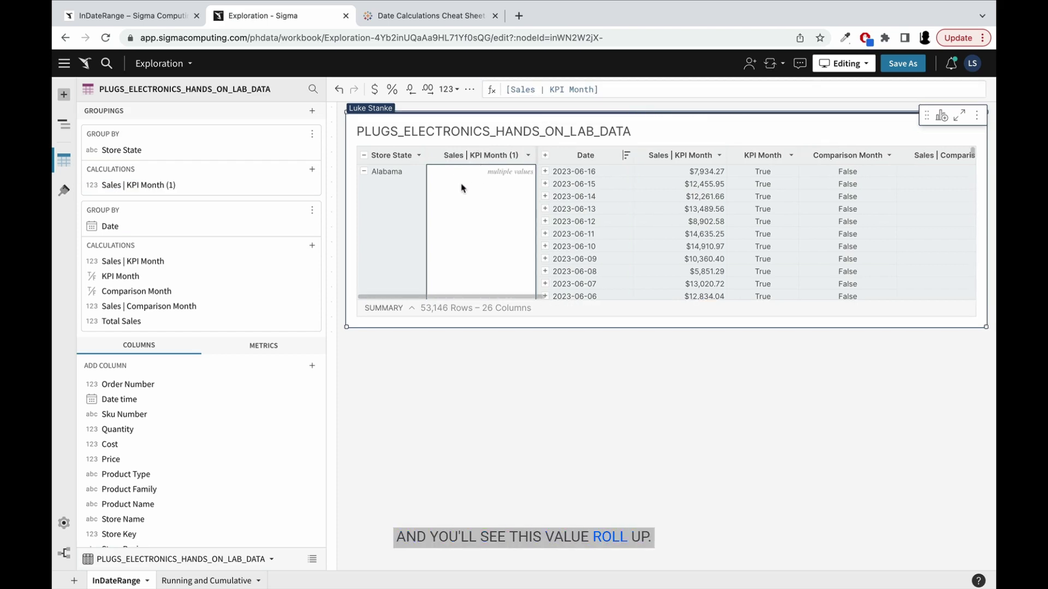
Change the state column to SUM([Sales | KPI Month]) and collapse every state to its summary row
left_click(510, 89)
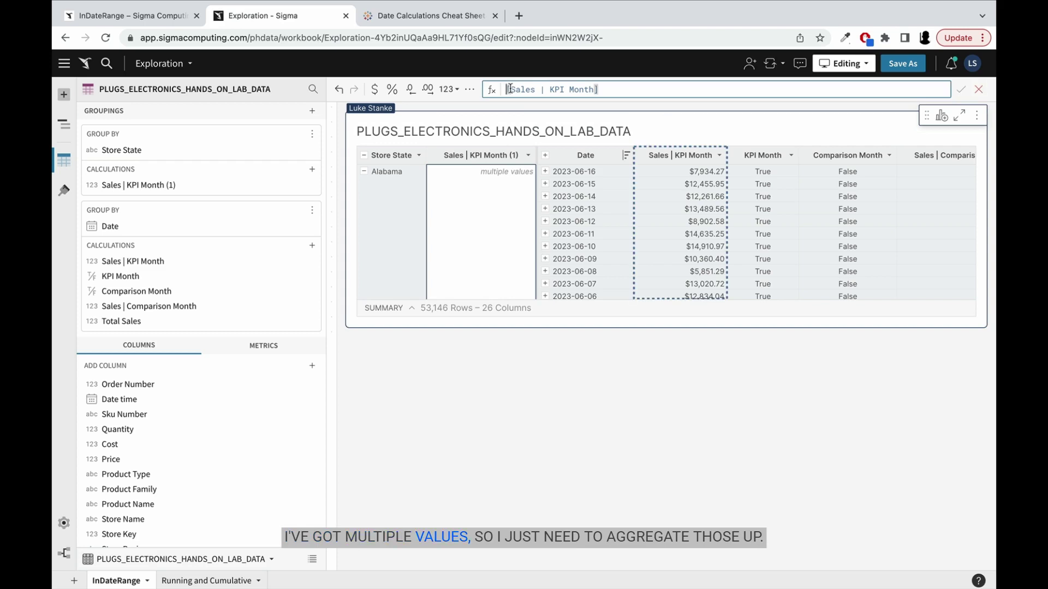
type("SUM(")
key("End")
type(")")
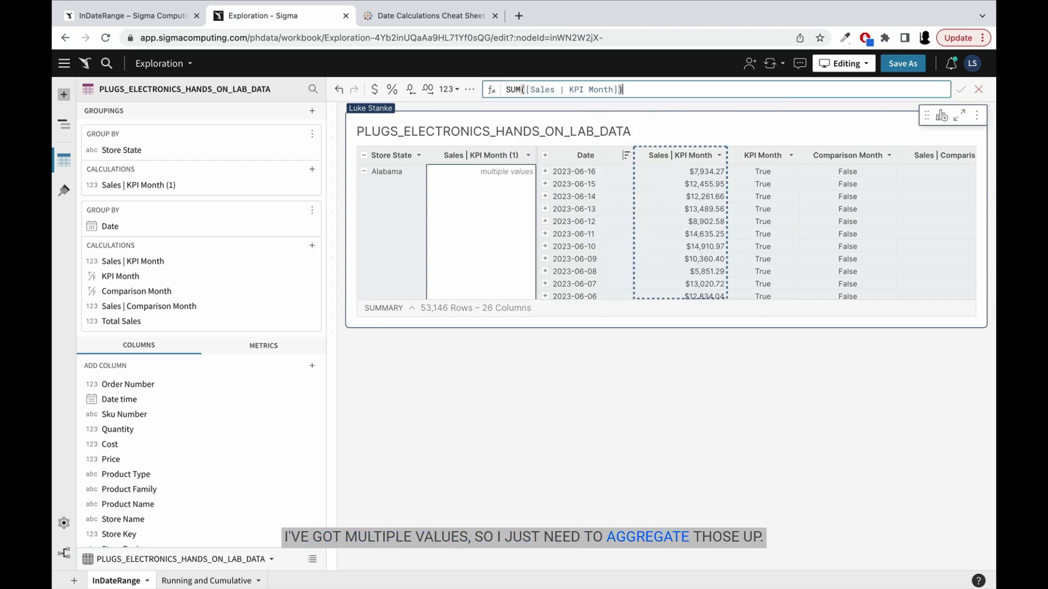
key("Return")
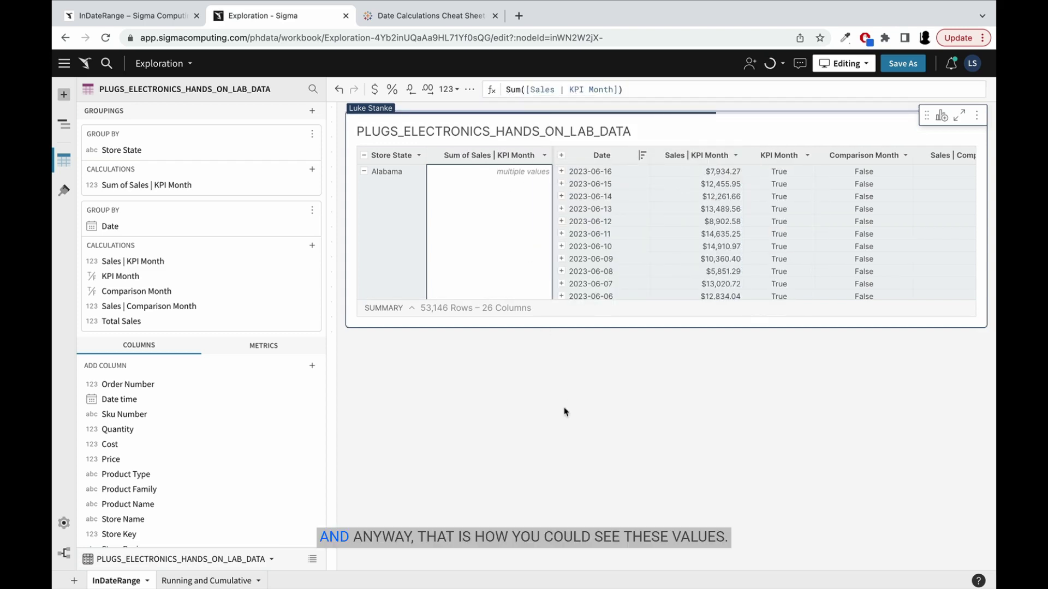
left_click(364, 173)
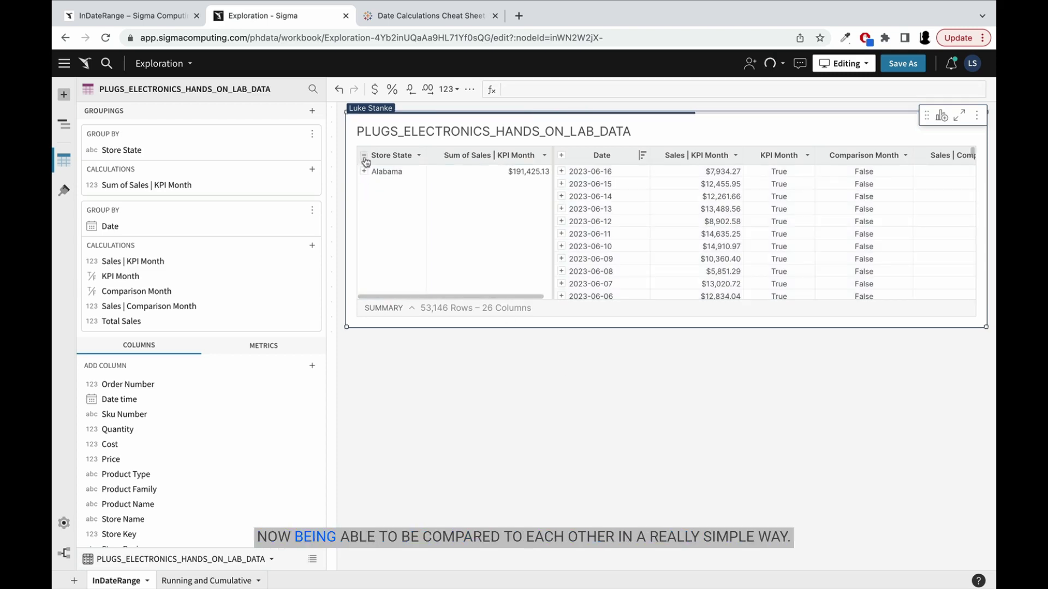
left_click(364, 156)
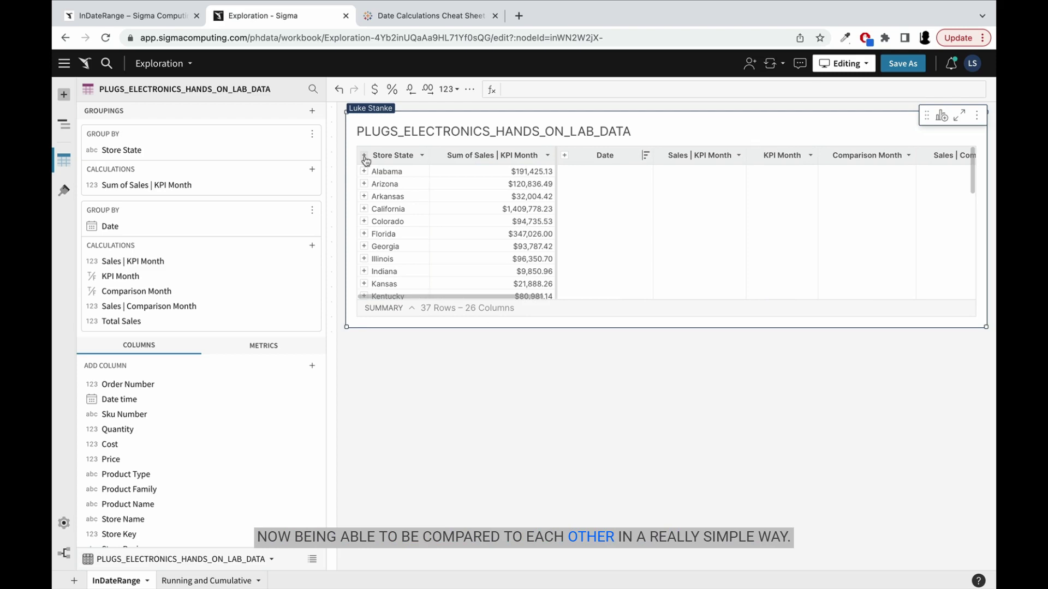